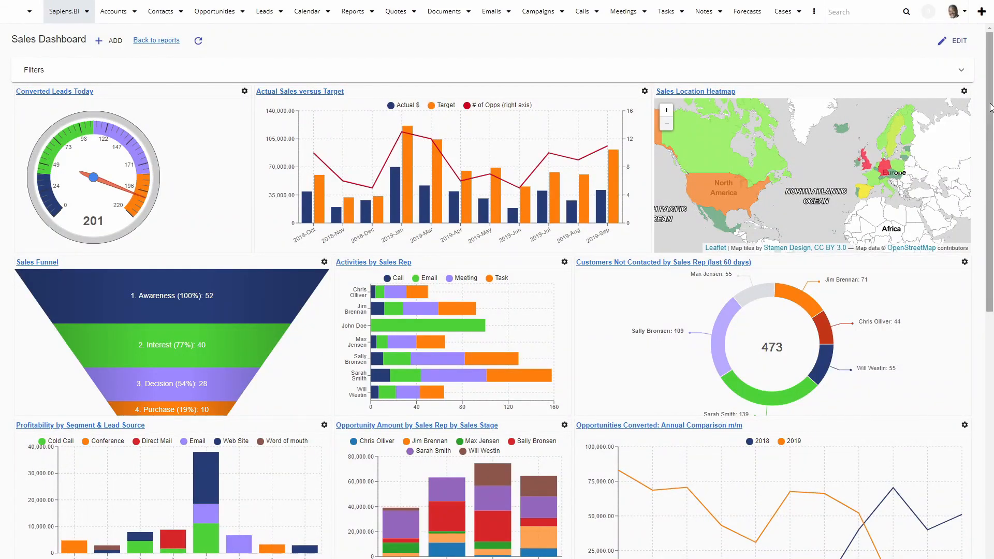
- Inspect the 2019-Sep values in the Actual Sales versus Target chart and bring up its drill-down option
mouse_move(989, 110)
mouse_down()
mouse_move(986, 290)
mouse_move(986, 101)
mouse_up()
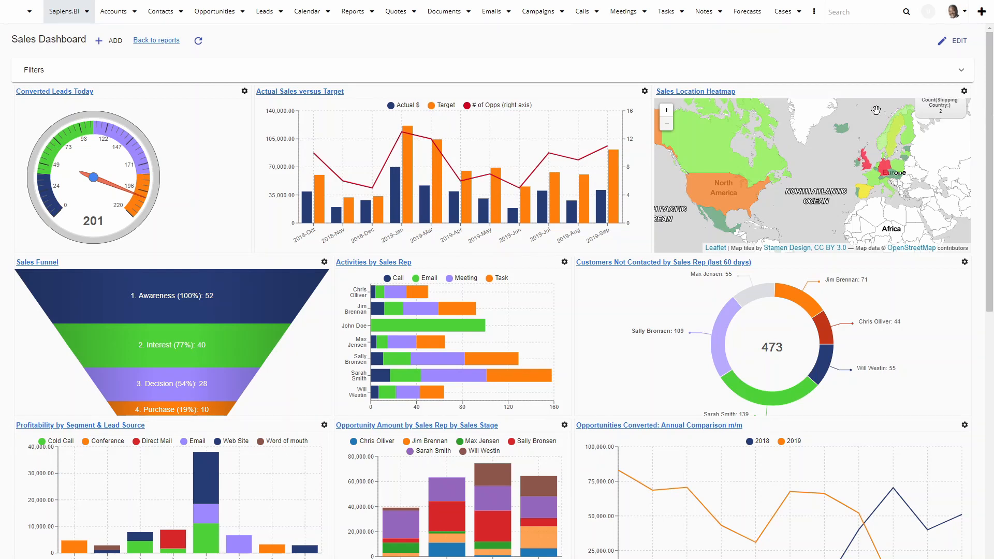
mouse_move(615, 195)
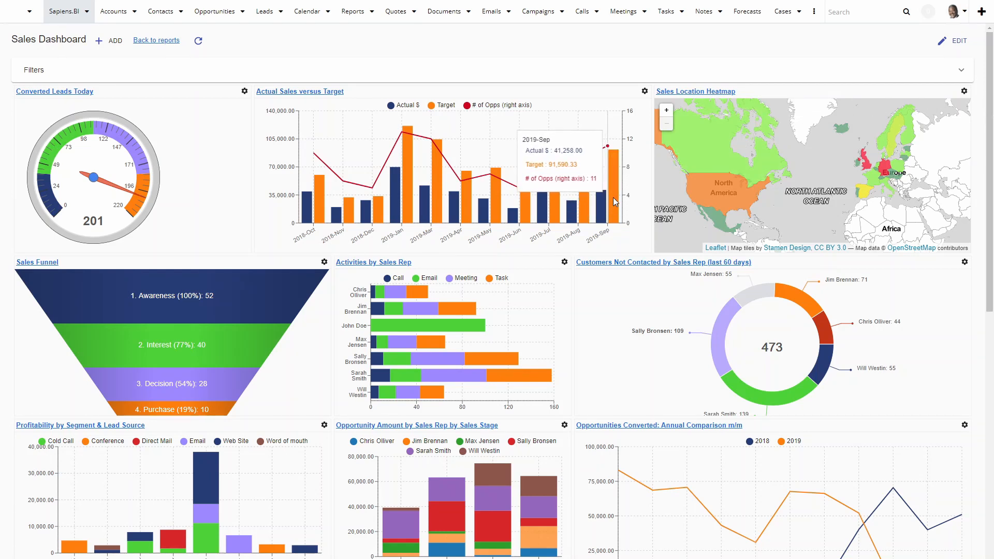
click(630, 219)
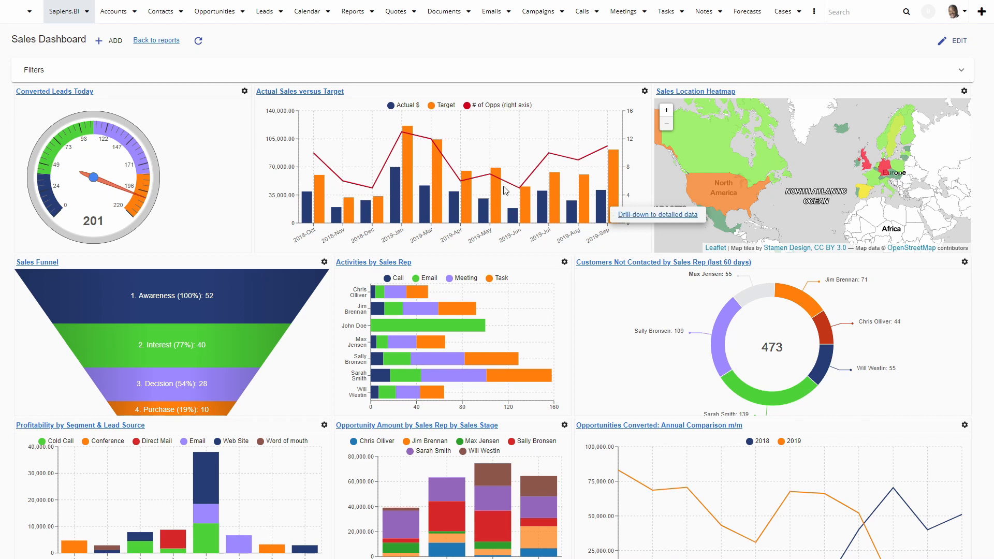
- Filter the Sales Dashboard to opportunities whose Assigned User is one specific sales rep, and apply the filters
click(47, 73)
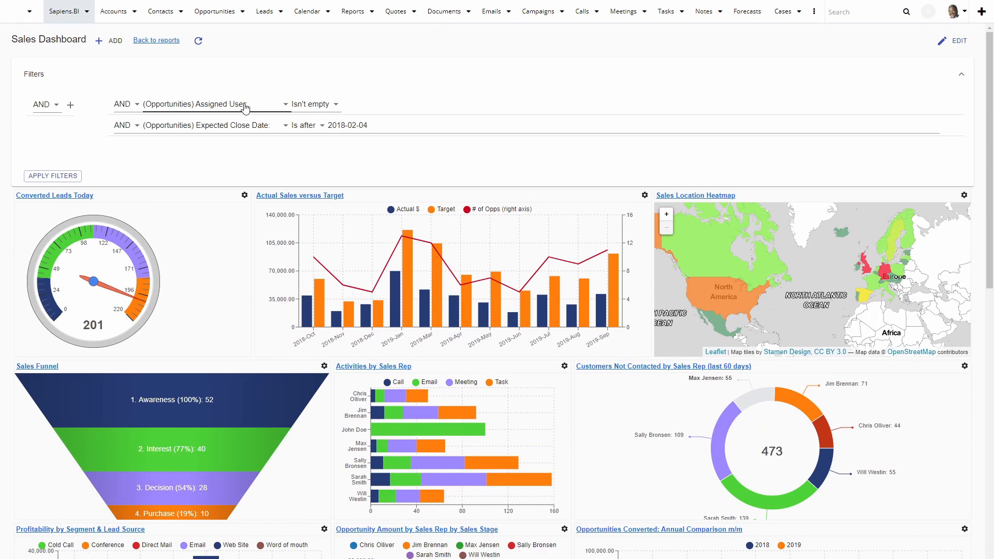
click(311, 106)
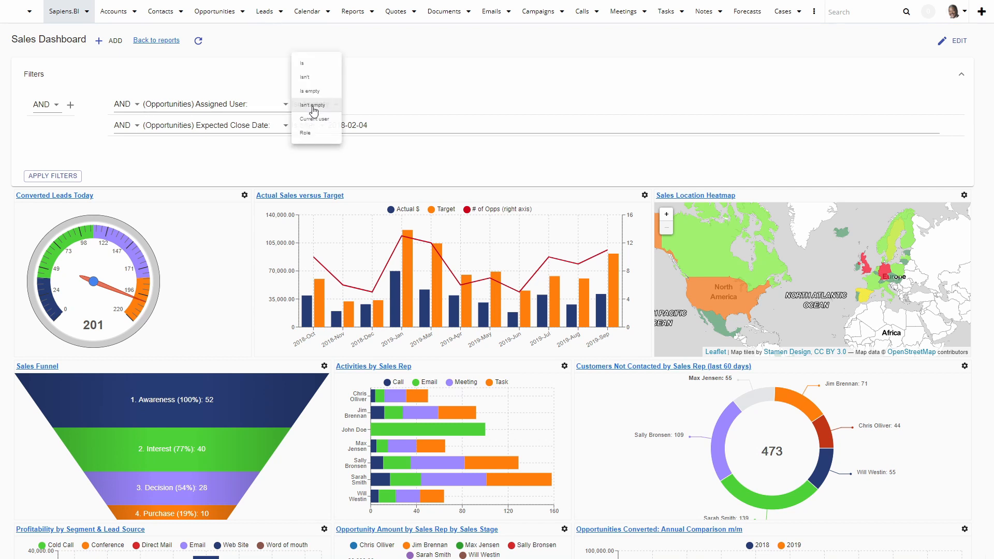
click(307, 64)
click(318, 104)
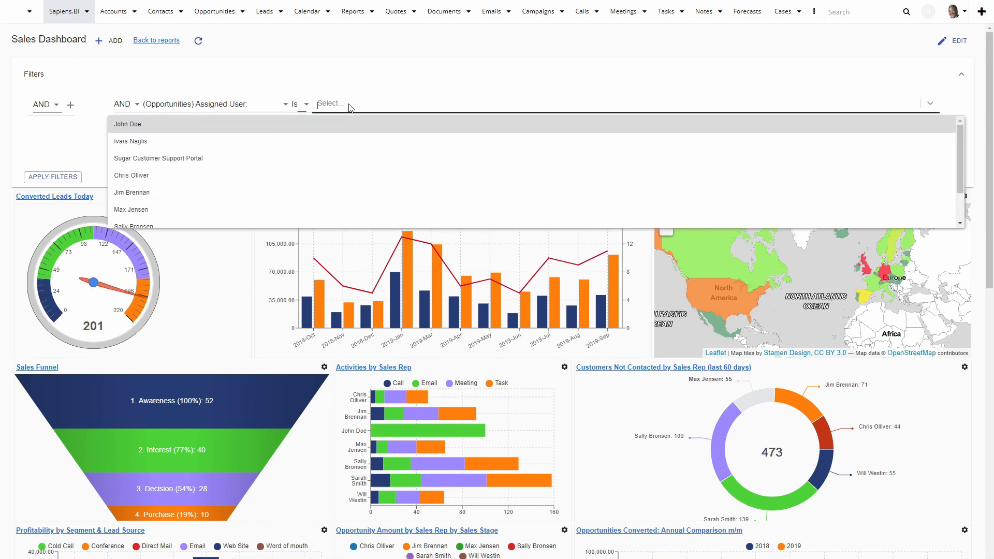
click(153, 177)
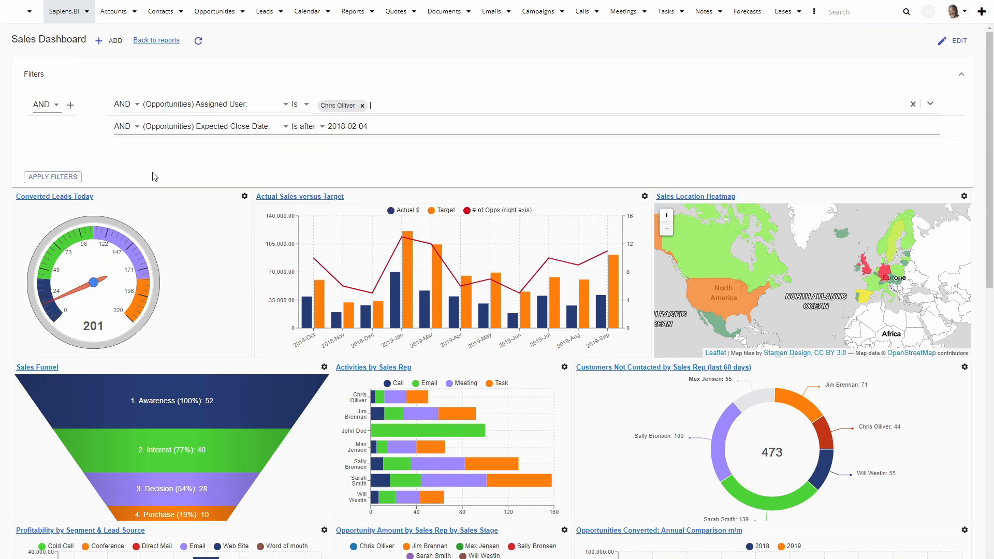
click(55, 178)
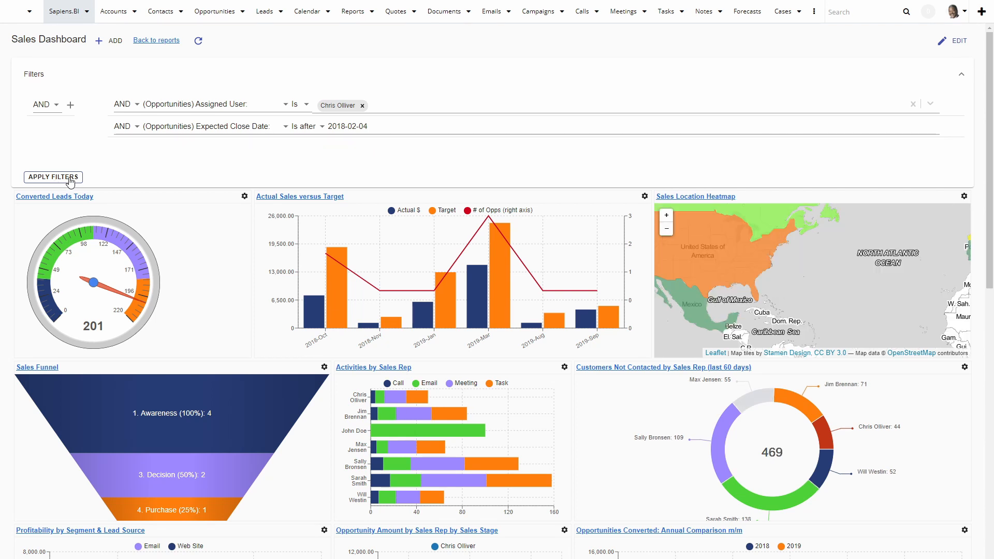
click(53, 179)
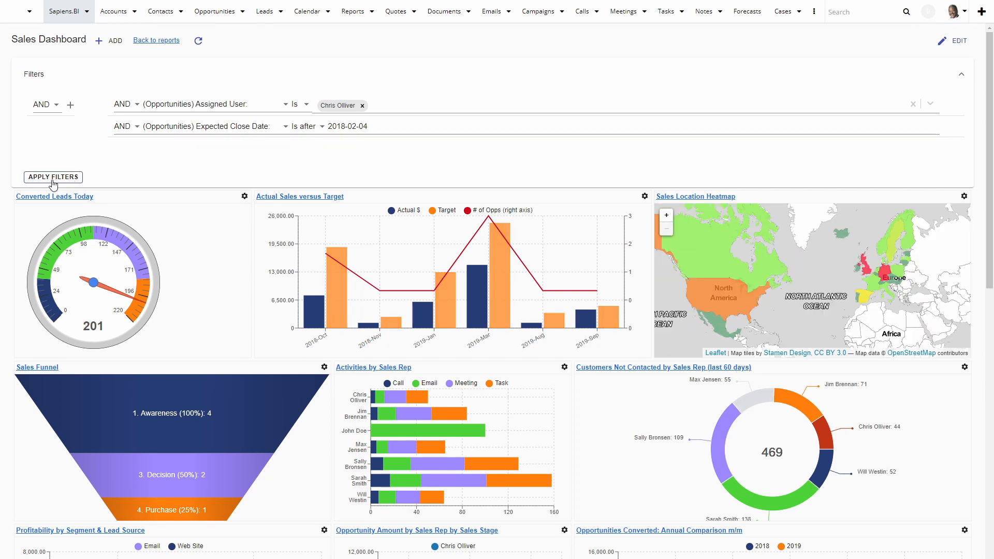
- Go to the report folders list and add a new dashboard to the Opportunities folder
click(67, 17)
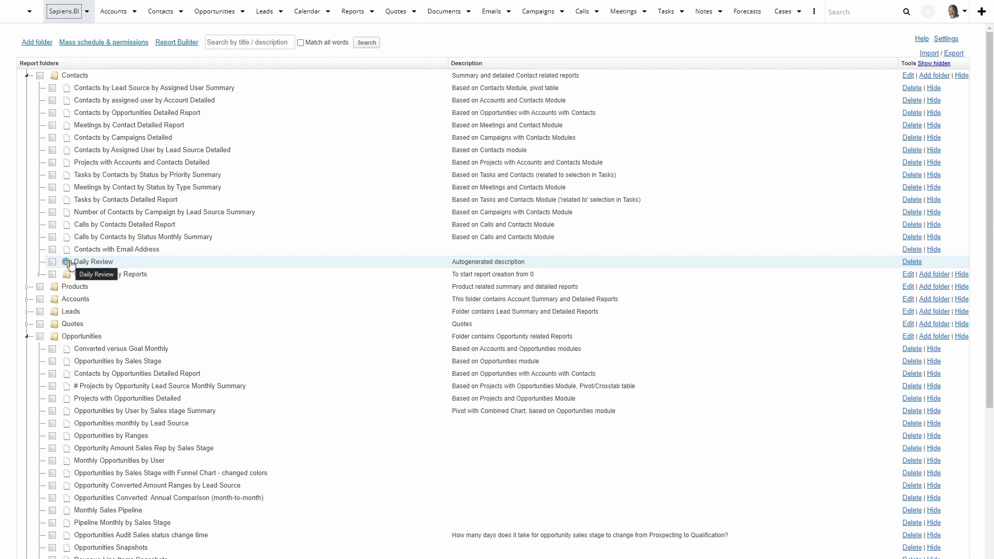
right_click(84, 340)
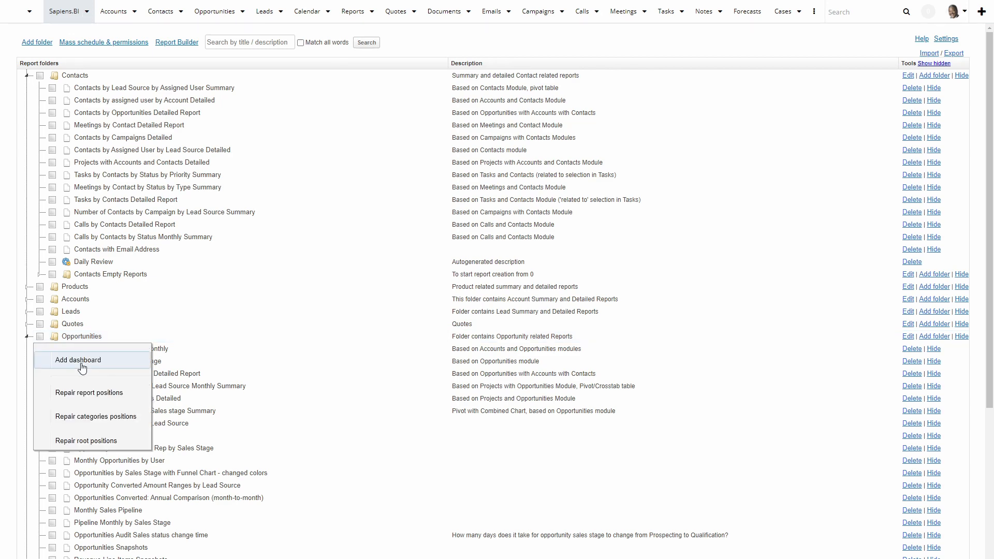
click(83, 362)
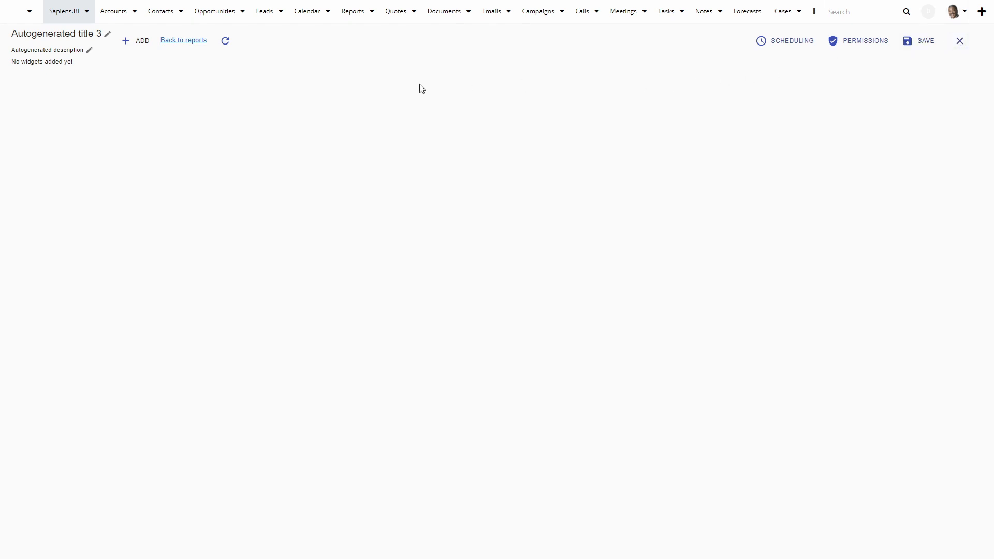
- Add the Converted vs Target Monthly report, found by searching "target", as a chart widget and make the widget taller
click(133, 48)
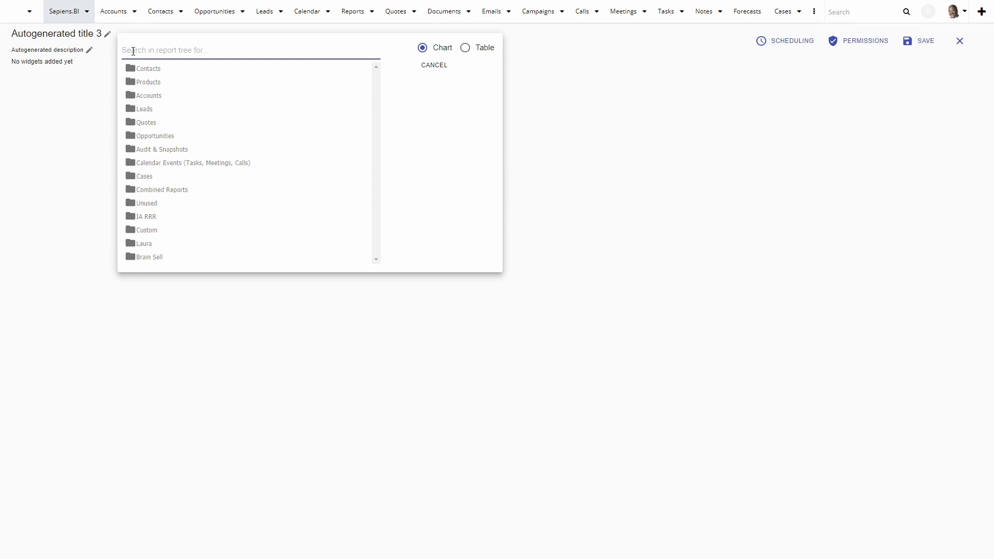
text(target)
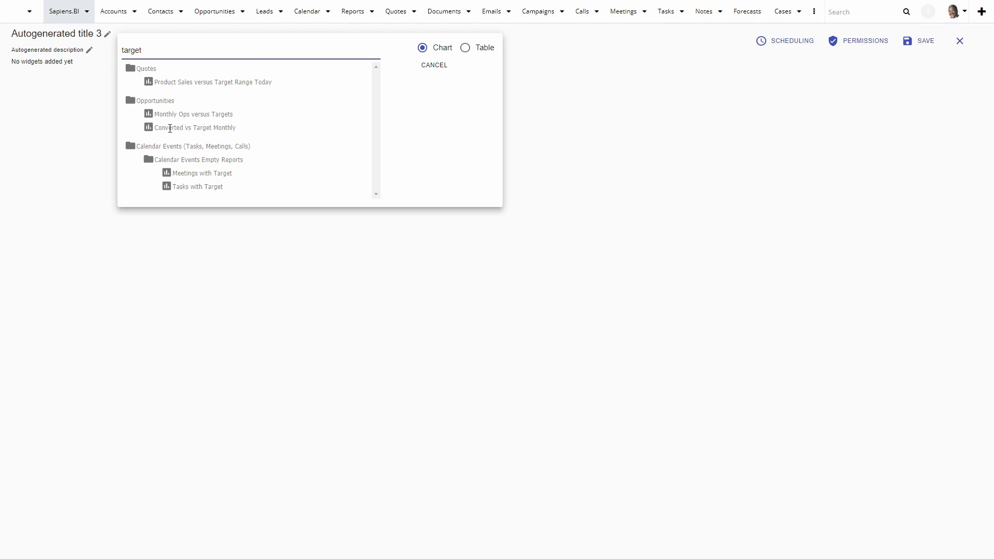
click(156, 127)
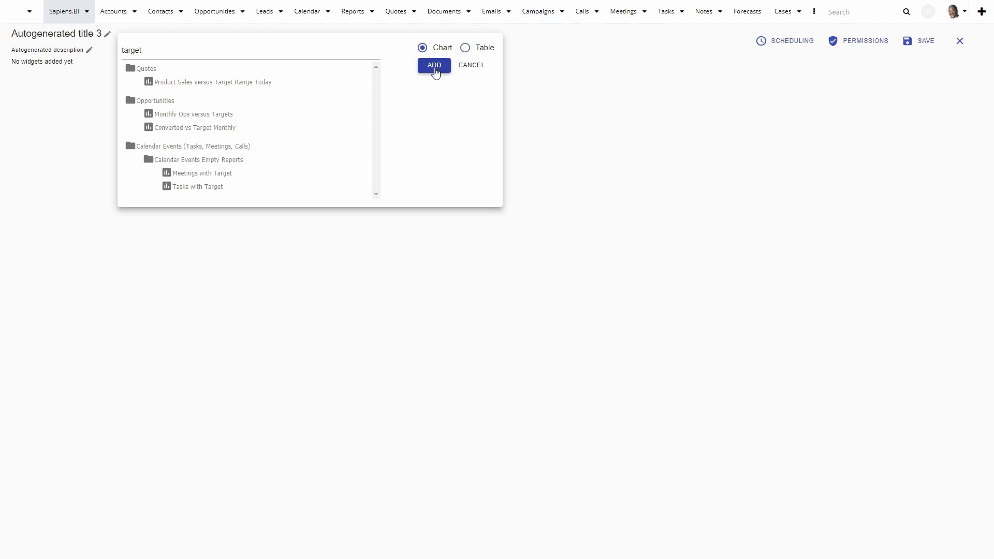
click(436, 72)
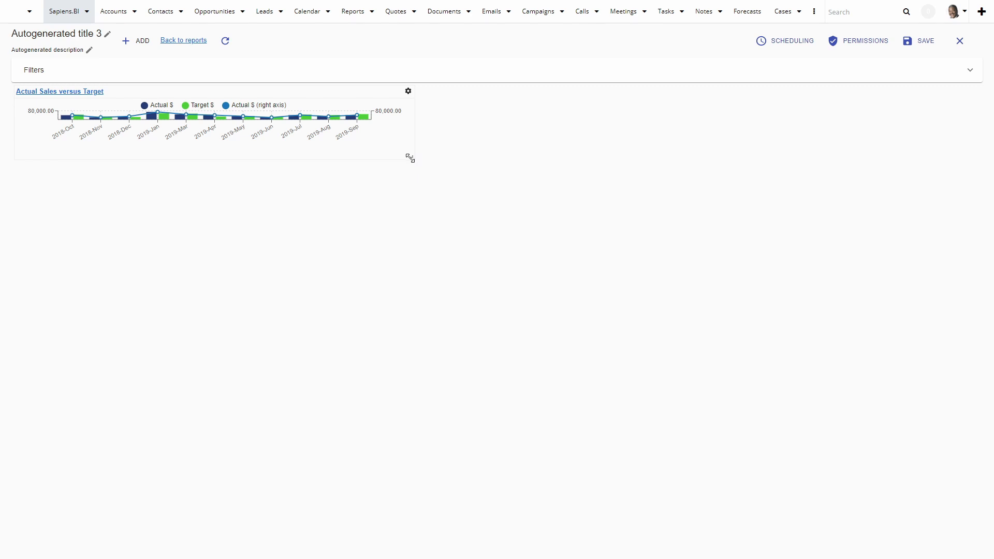
drag(410, 157, 404, 244)
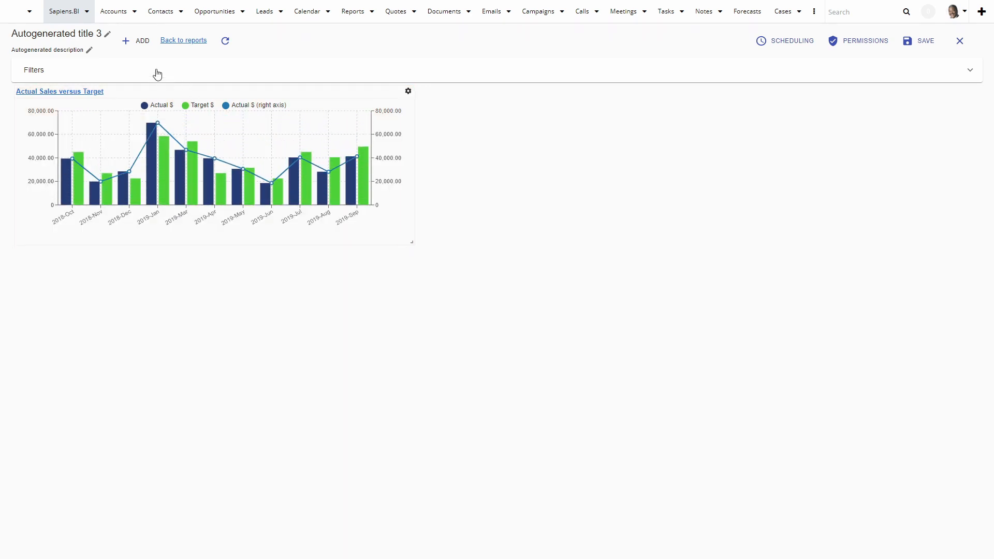
- Add the Converted vs Target Monthly report again as a table widget and enlarge it to show all the rows
click(137, 44)
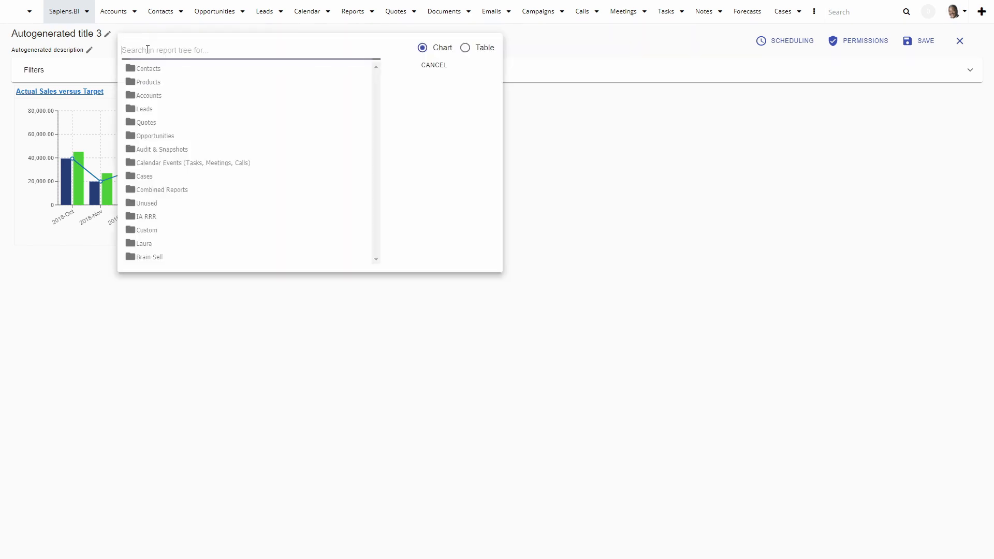
text(target)
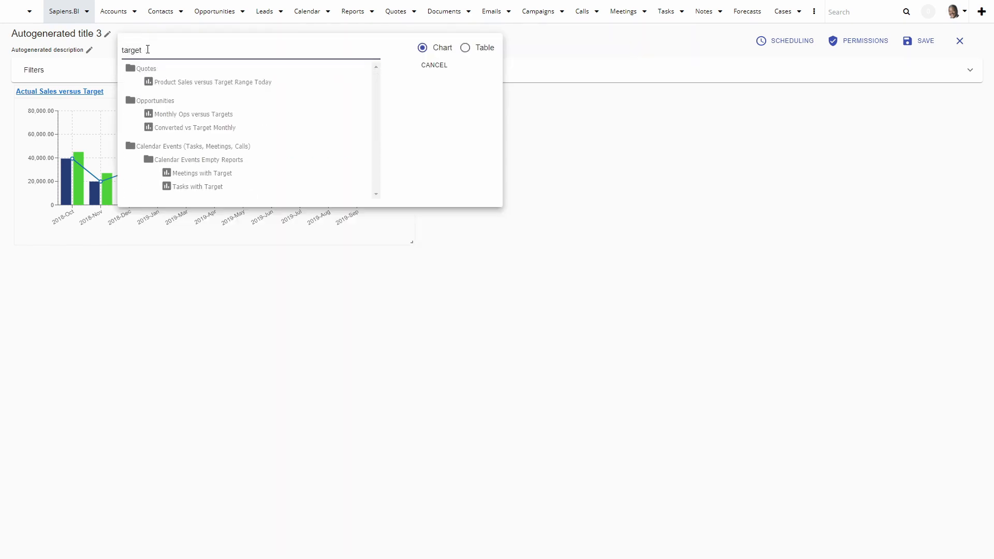
click(163, 127)
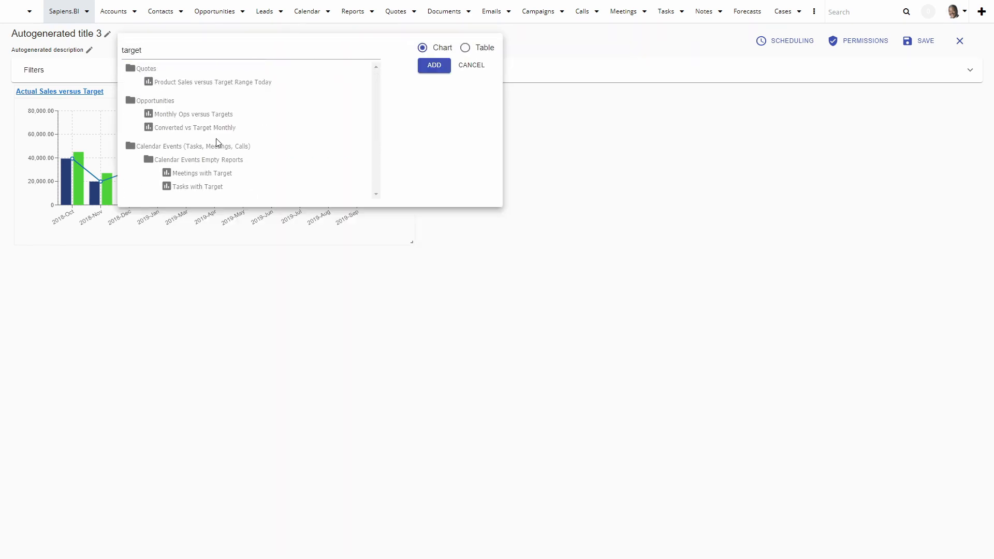
click(465, 48)
click(435, 65)
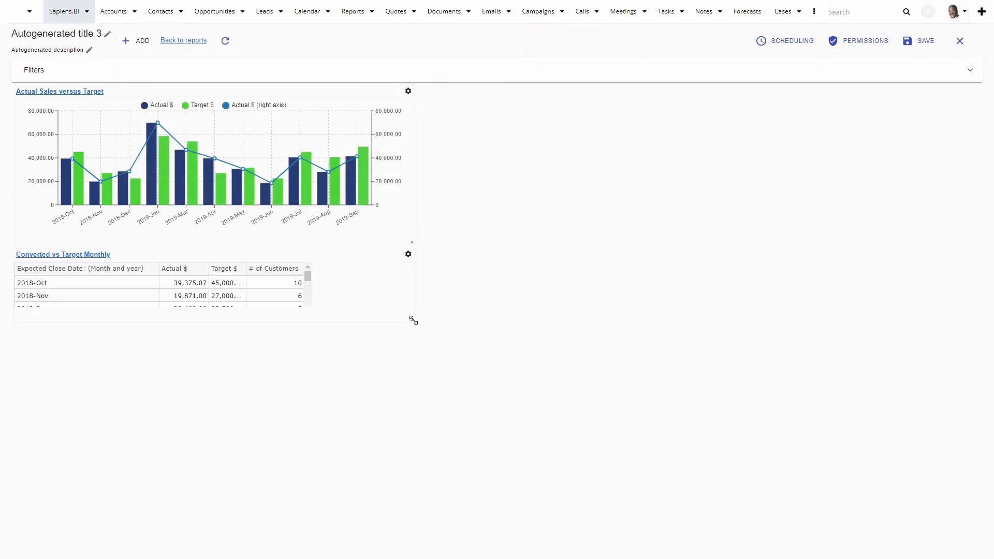
drag(412, 319, 408, 472)
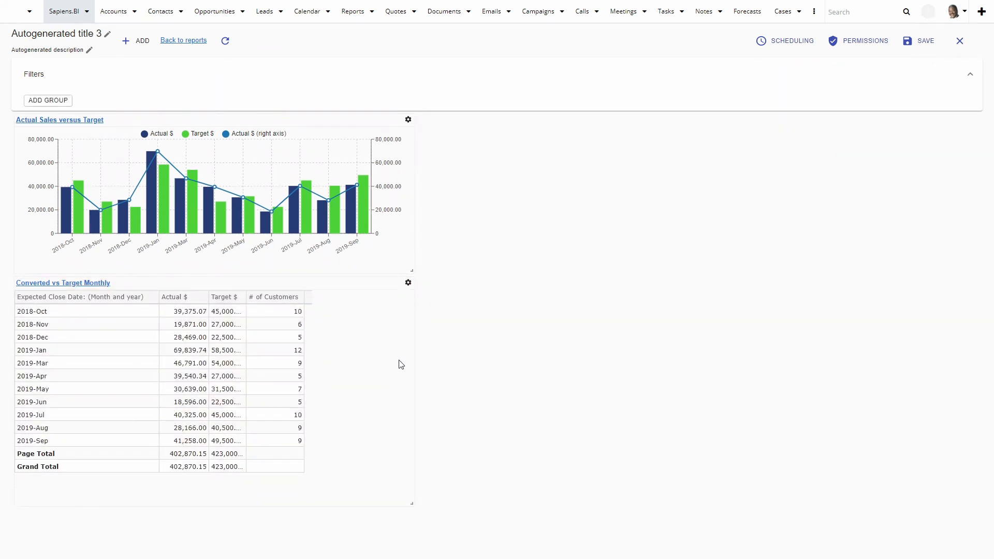
- View the options available for the Actual Sales versus Target chart widget
click(408, 122)
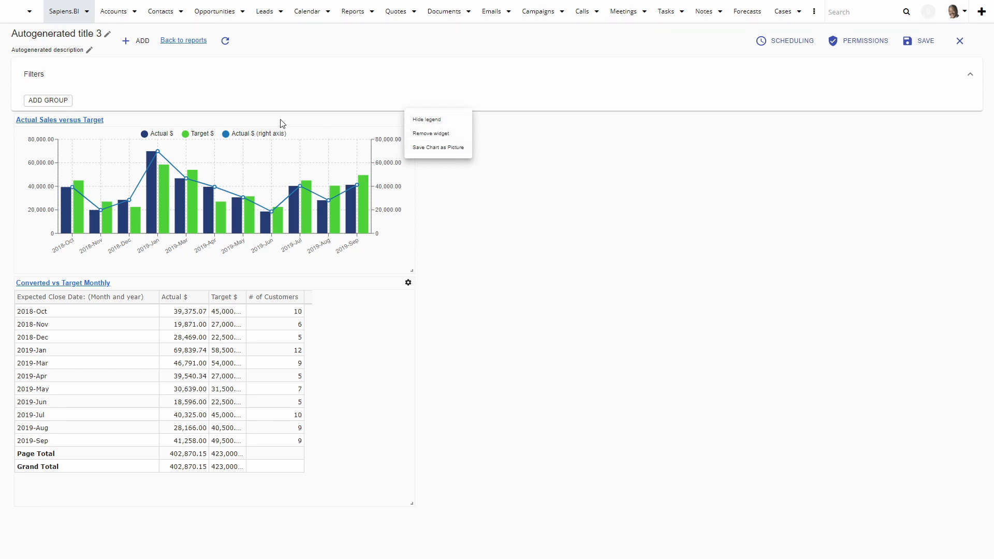
click(108, 38)
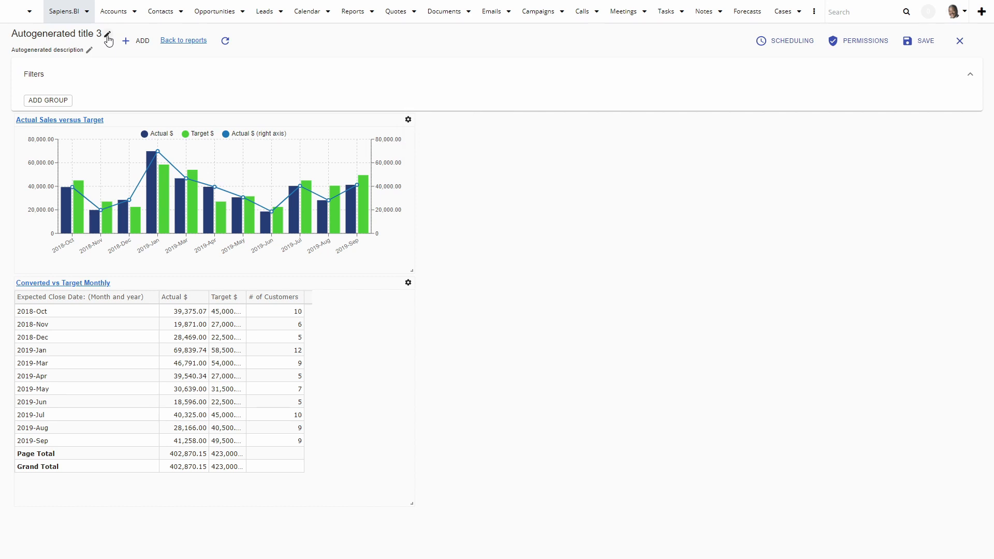
- Rename the dashboard to "Target Dashboard" and save it
click(107, 38)
drag(179, 53, 96, 57)
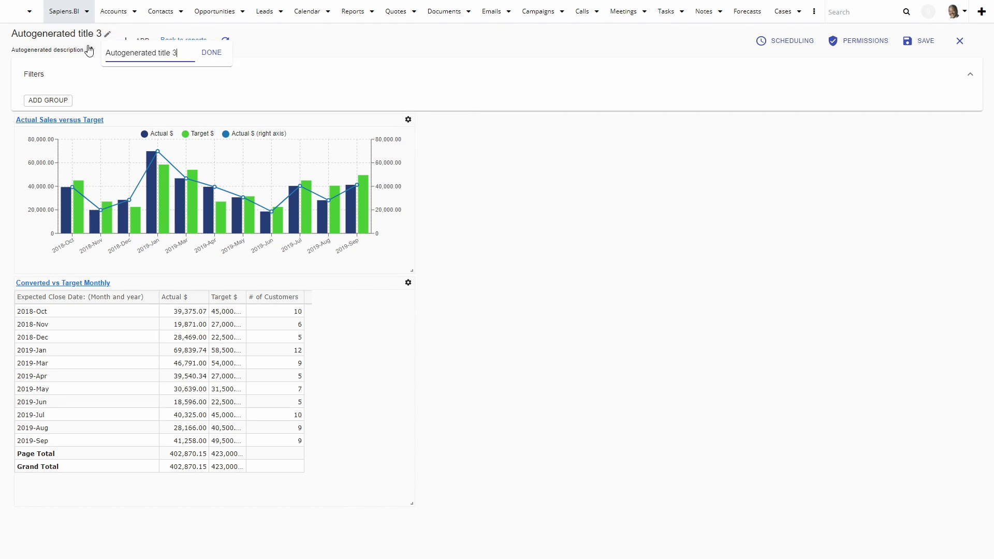
text(Target Dashboard)
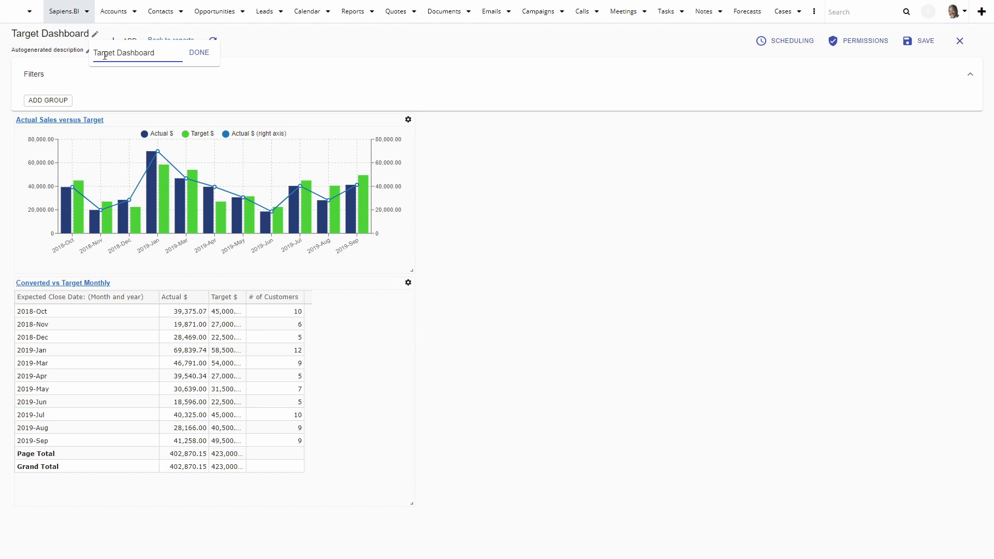
click(210, 54)
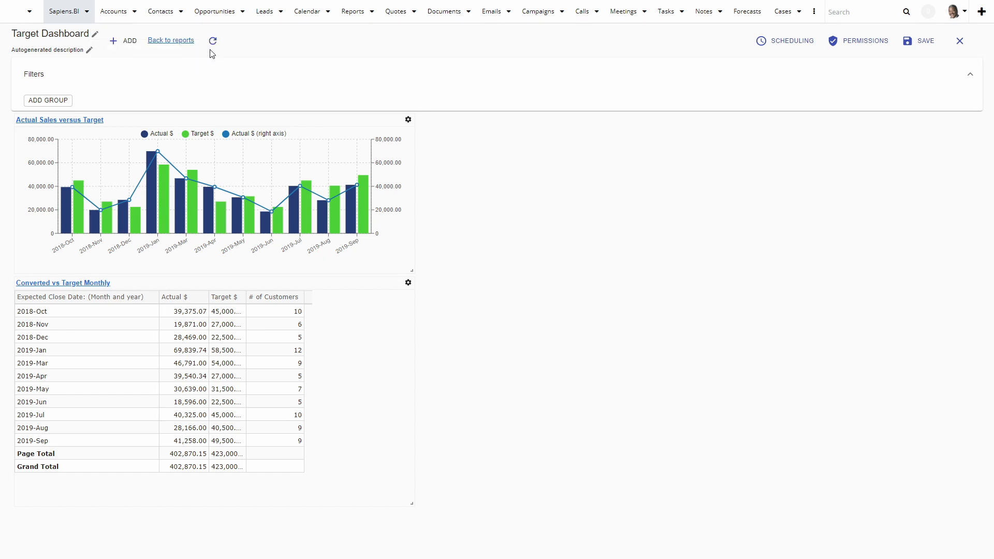
click(912, 47)
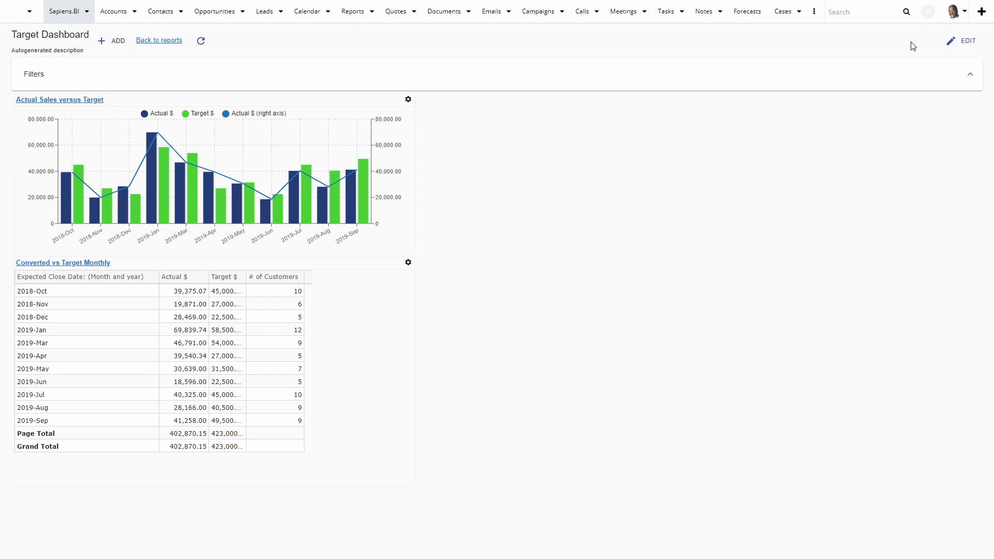
- View the list of available Sapiens.BI dashboards
click(87, 13)
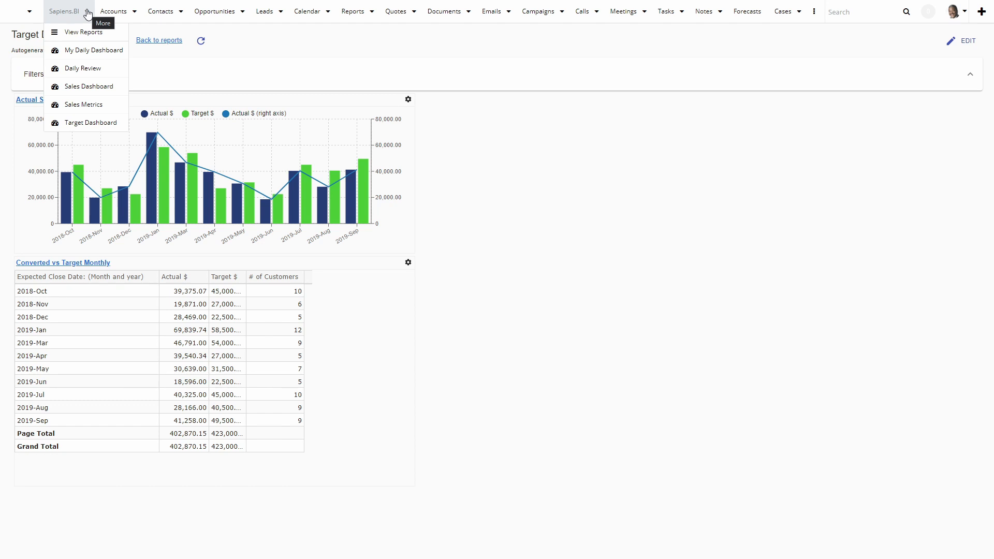
click(87, 13)
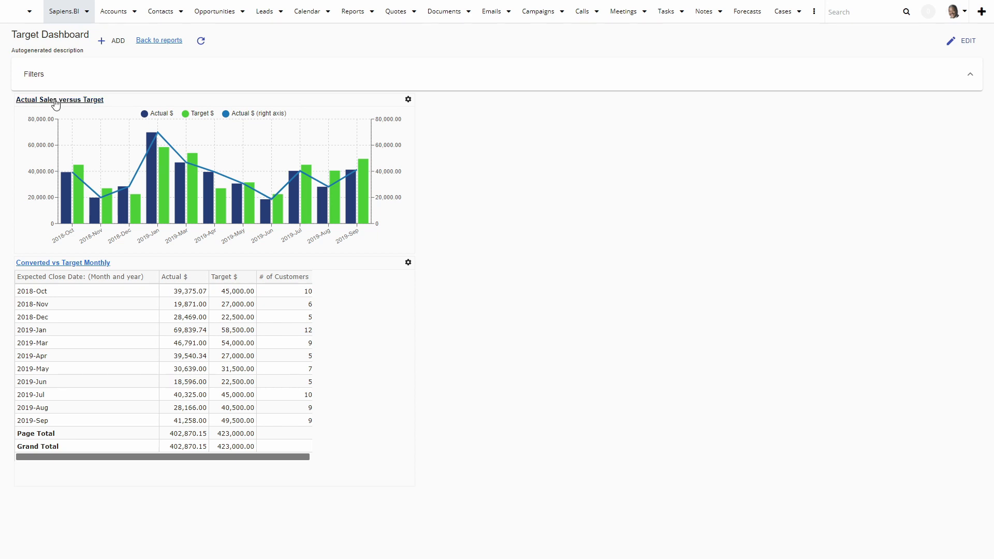
- Open the report behind the Actual Sales versus Target chart, keep its Assigned User filter at Isn't empty, and save the report
click(56, 101)
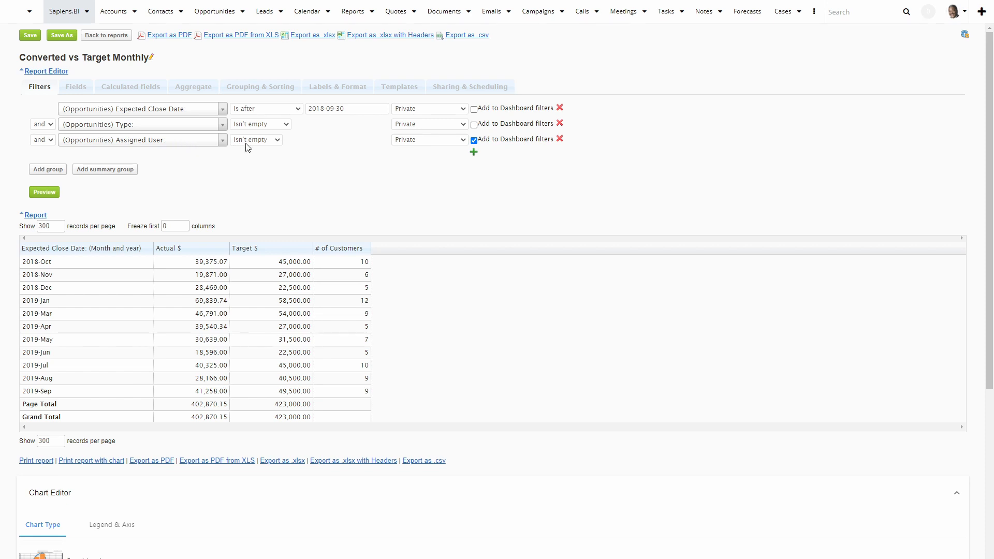
click(278, 142)
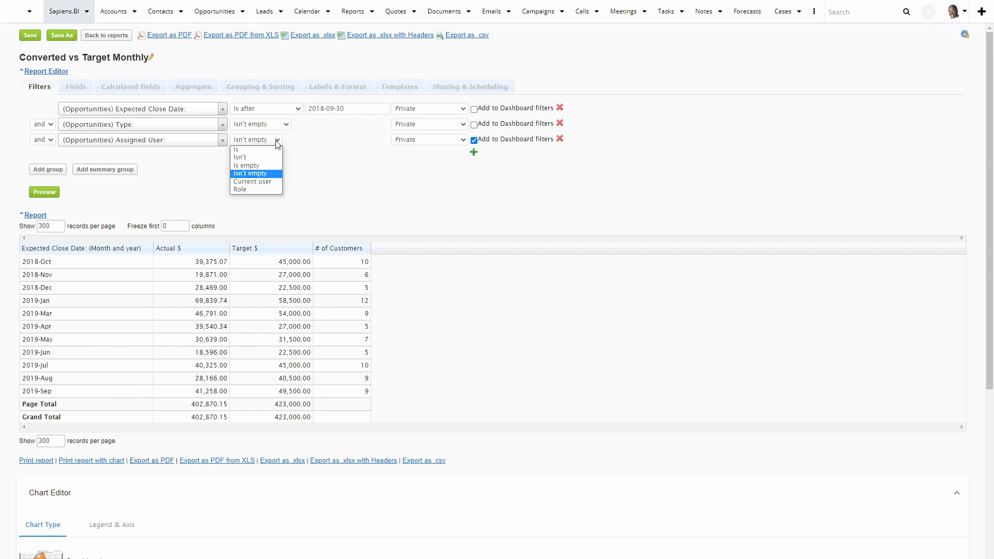
click(243, 174)
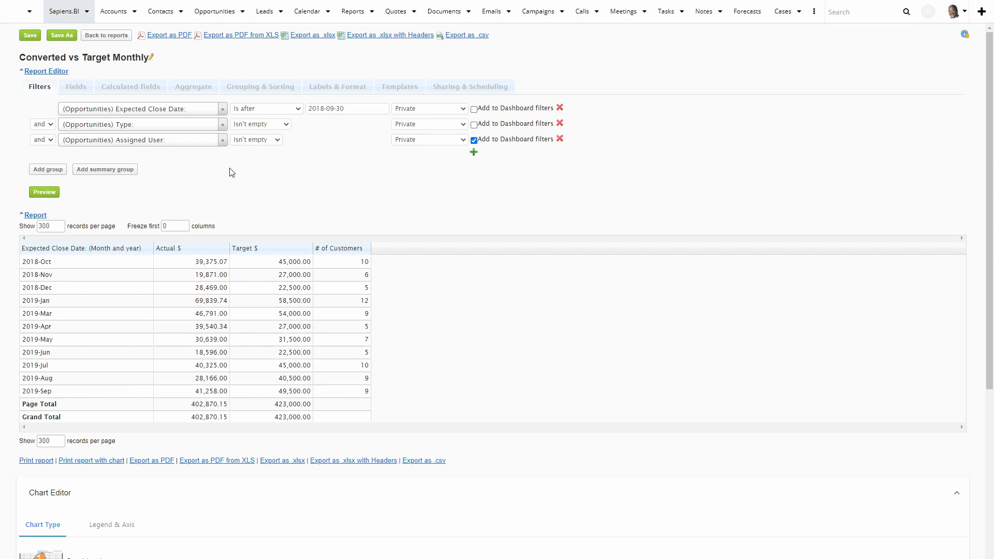
click(30, 39)
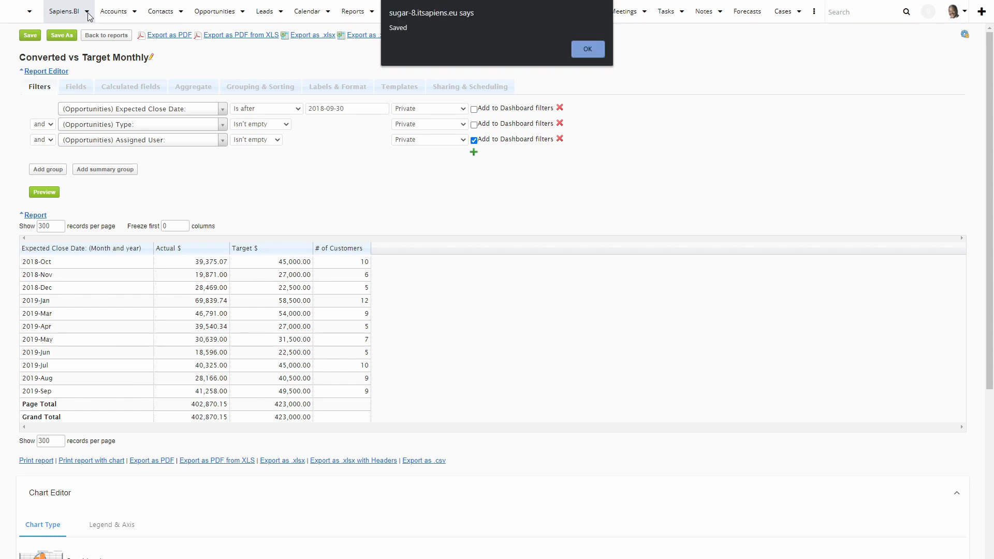
click(585, 47)
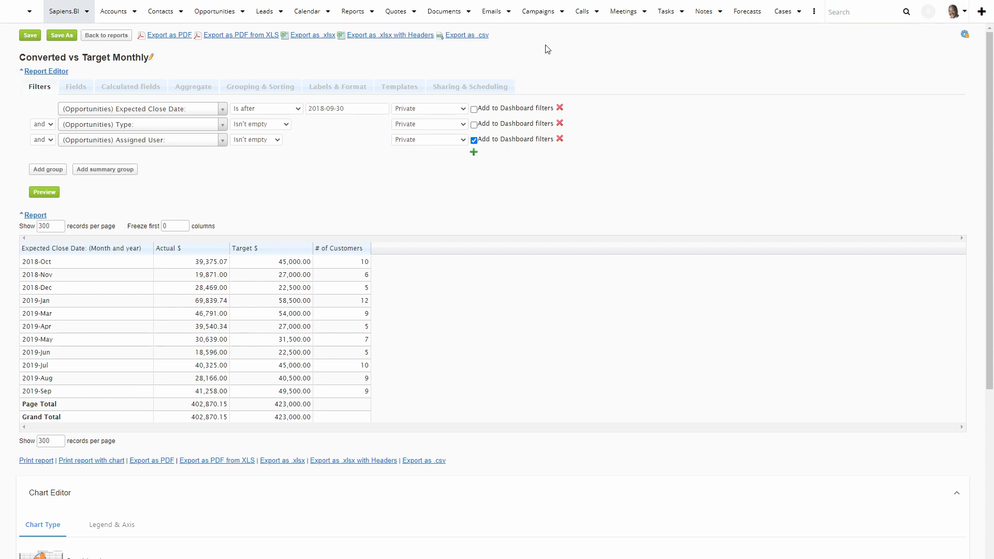
- Open the Target Dashboard for editing and add a filter group on (Opportunities) Assigned User
click(89, 15)
click(88, 13)
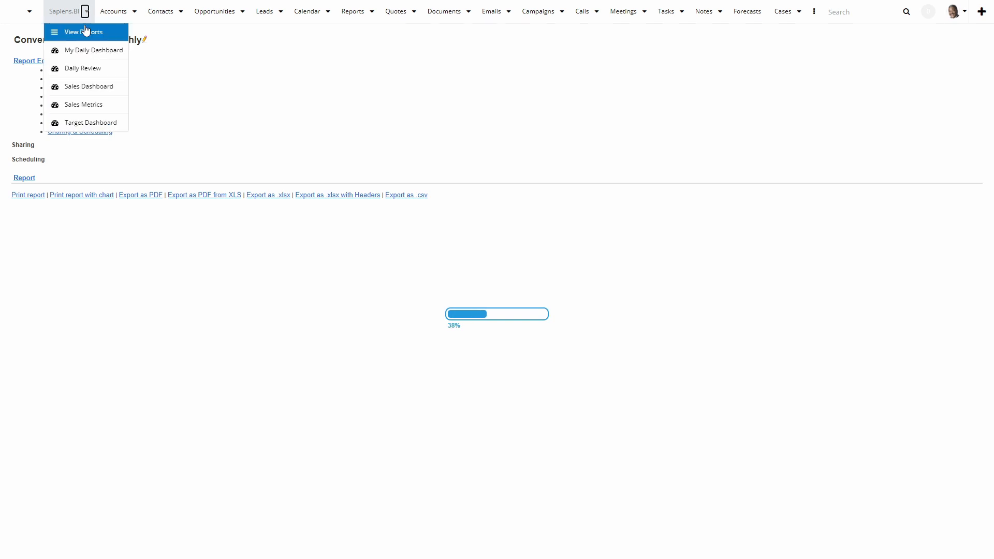
click(67, 127)
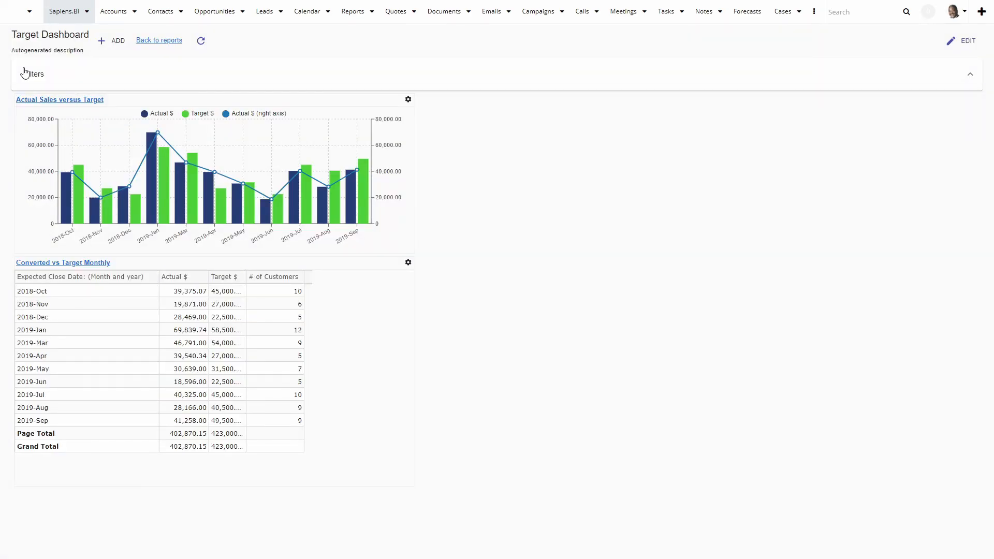
click(968, 44)
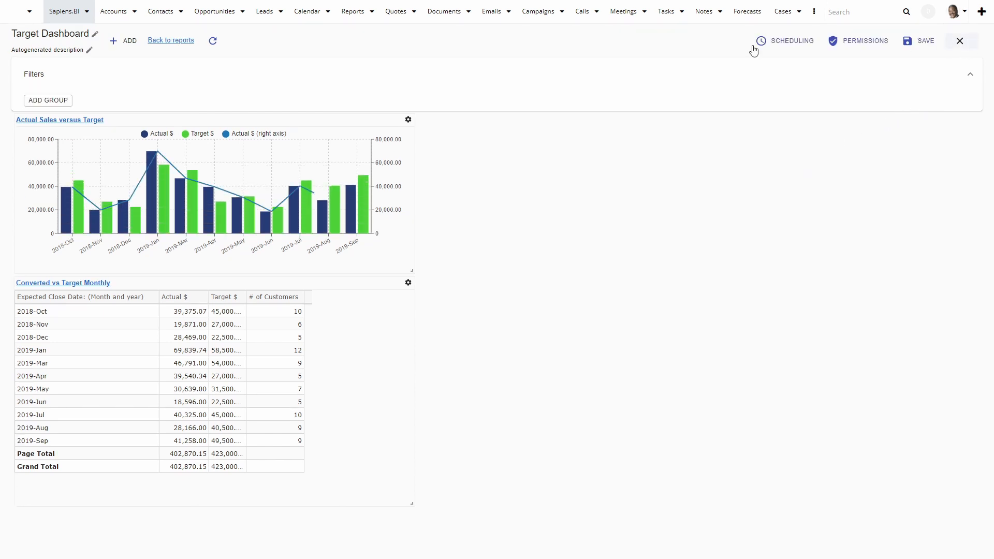
click(42, 104)
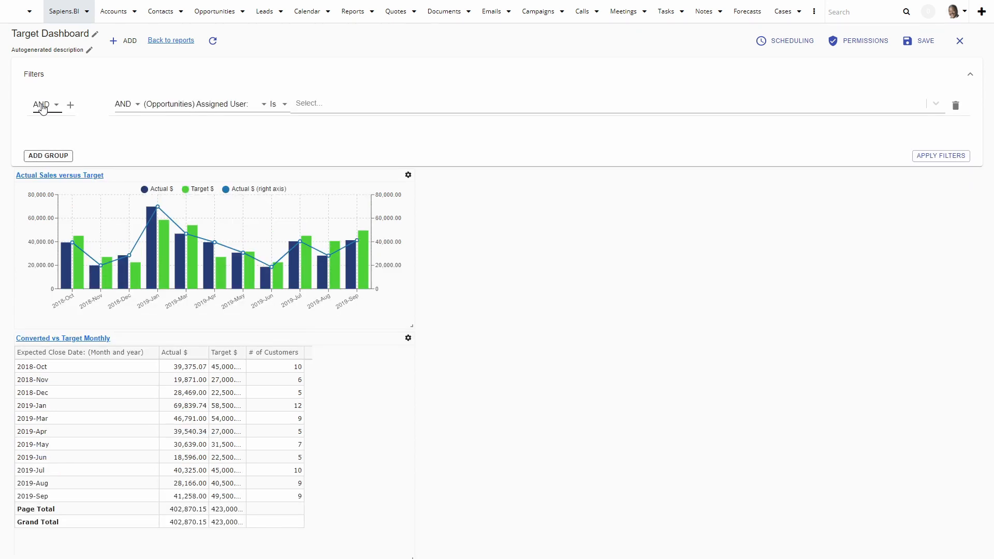
click(190, 107)
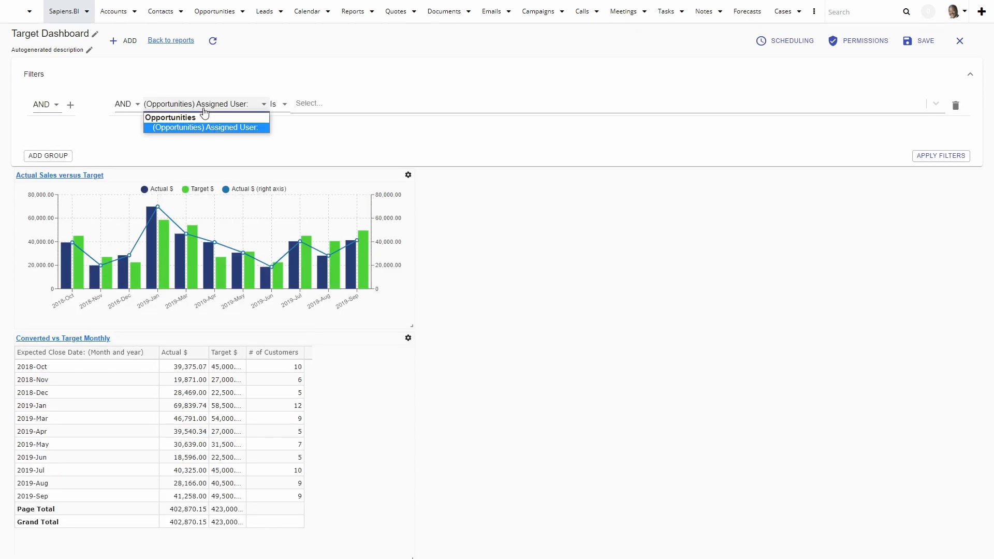
click(226, 128)
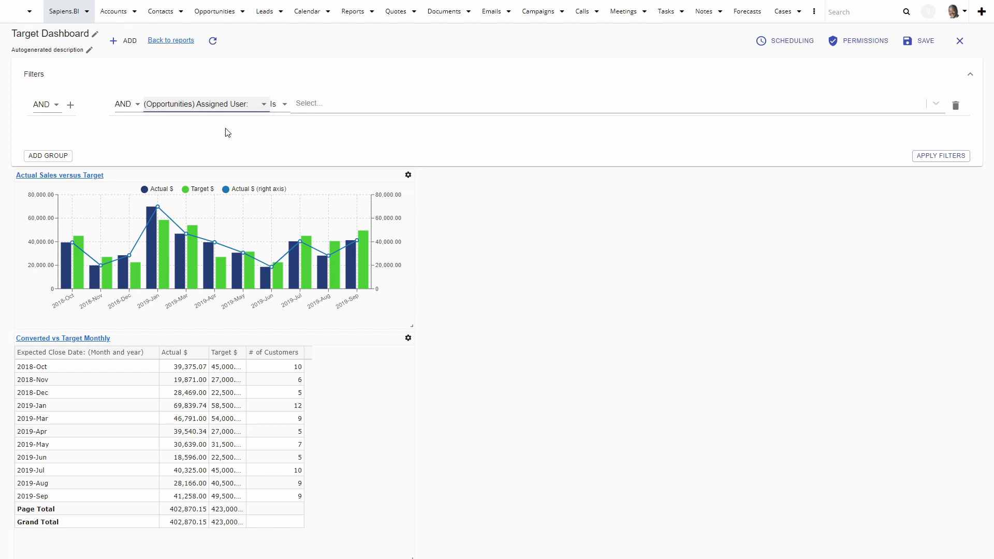
- Set the Assigned User filter to Current user, apply the filters, and save the dashboard
click(283, 105)
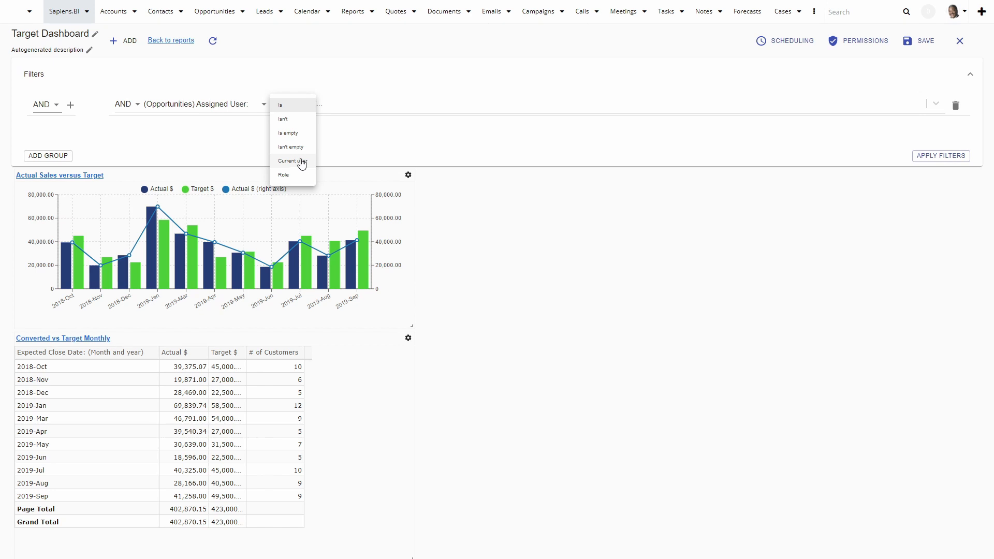
click(302, 164)
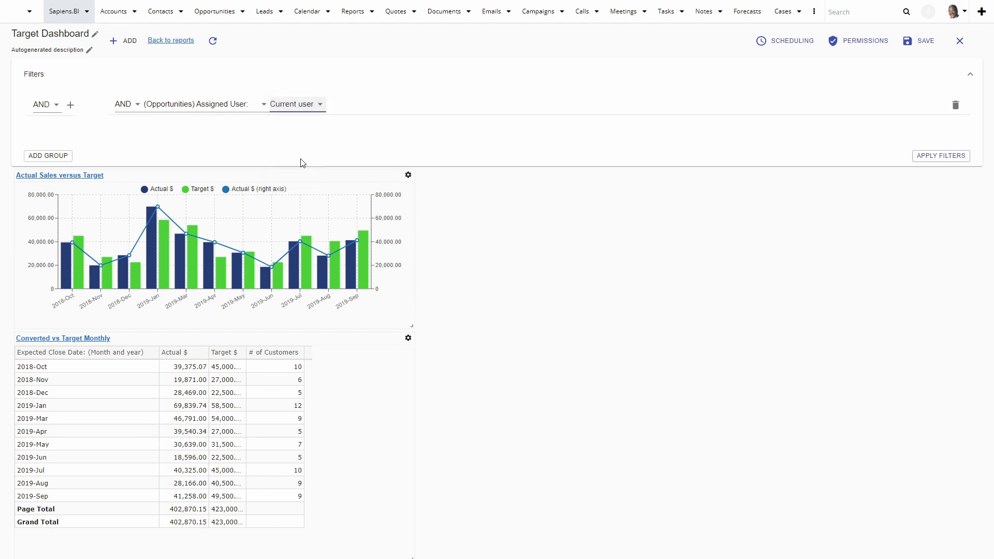
click(951, 156)
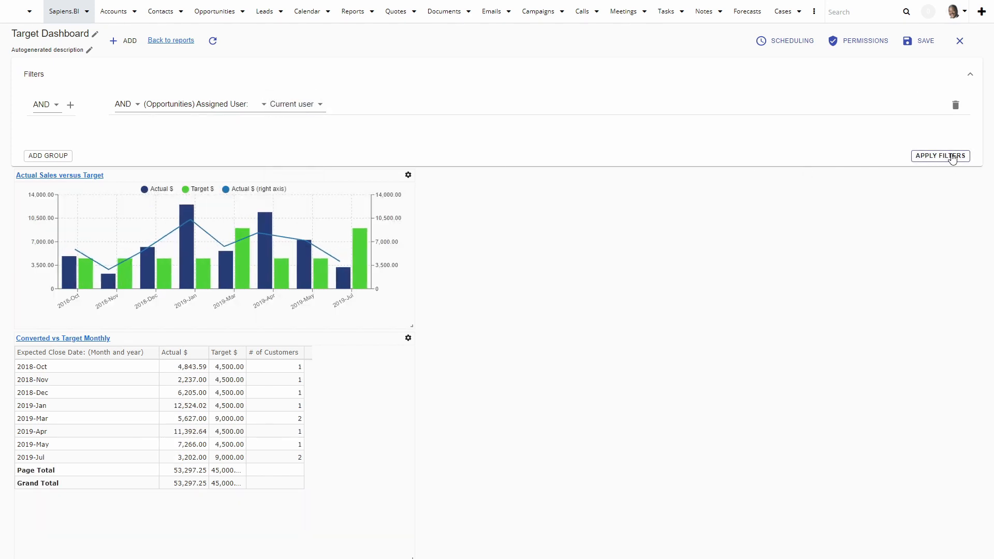
click(923, 45)
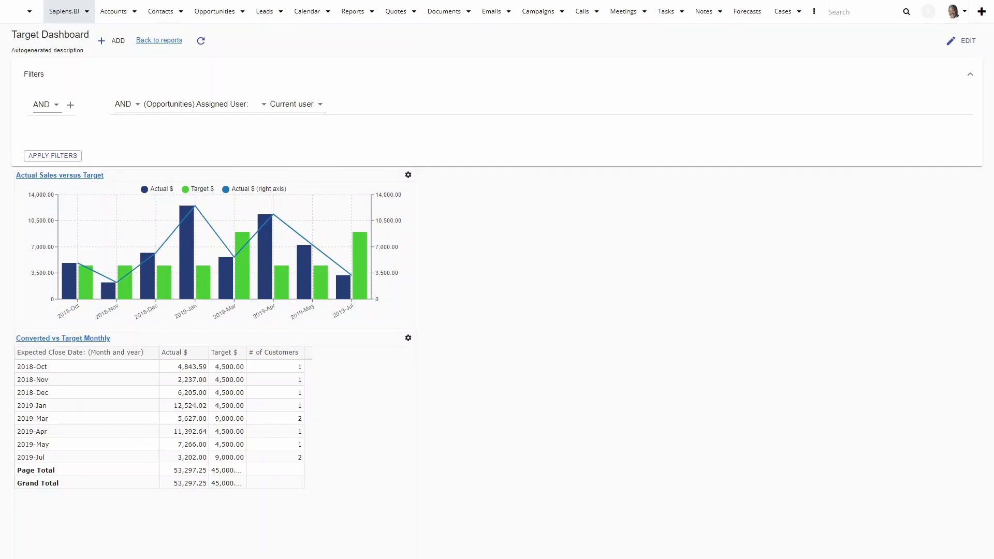
- Open the report behind the Actual Sales versus Target chart and examine its sharing and scheduling settings
click(77, 176)
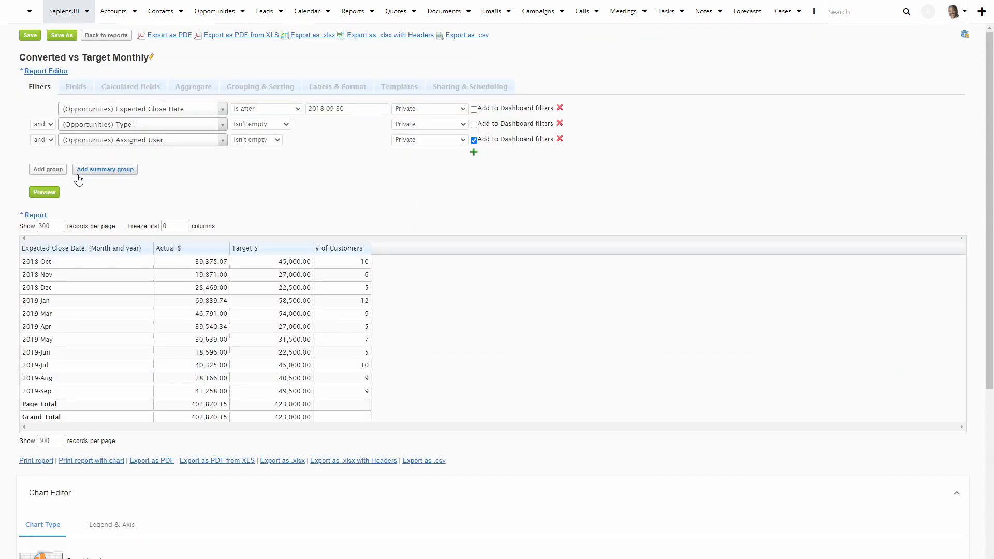
click(469, 87)
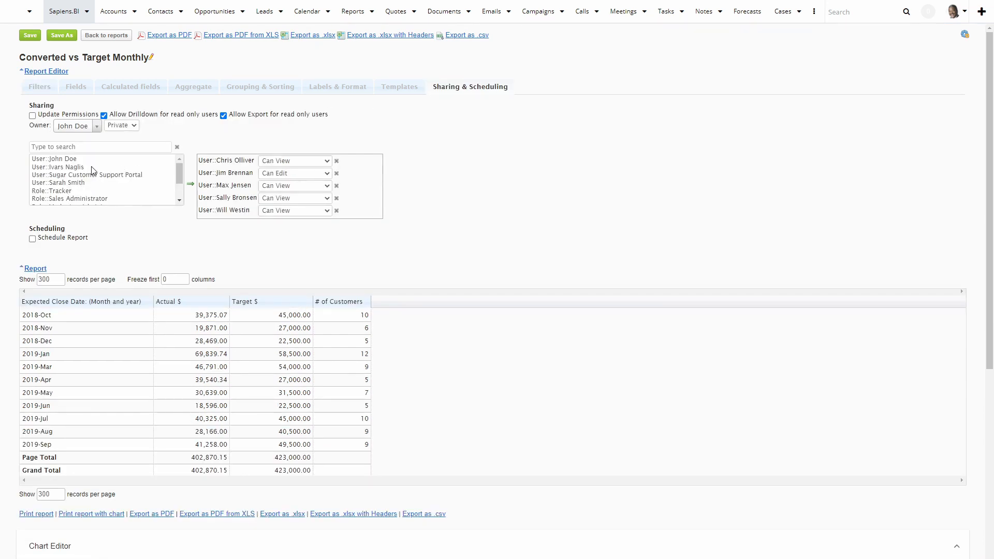
click(75, 167)
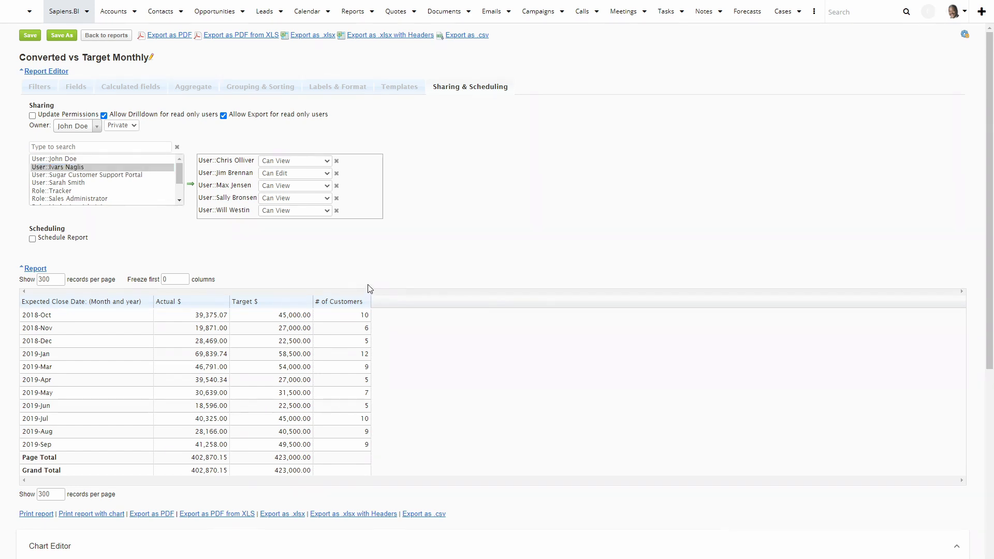
- Edit the Target Dashboard's permissions, sharing it with the second and fifth listed users and the Marketing Administrator role
click(86, 11)
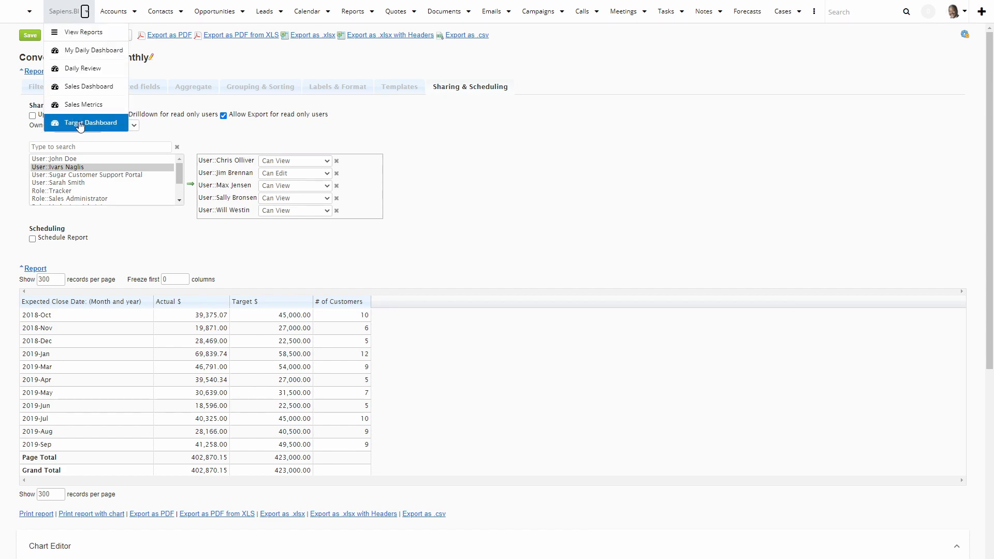
click(79, 124)
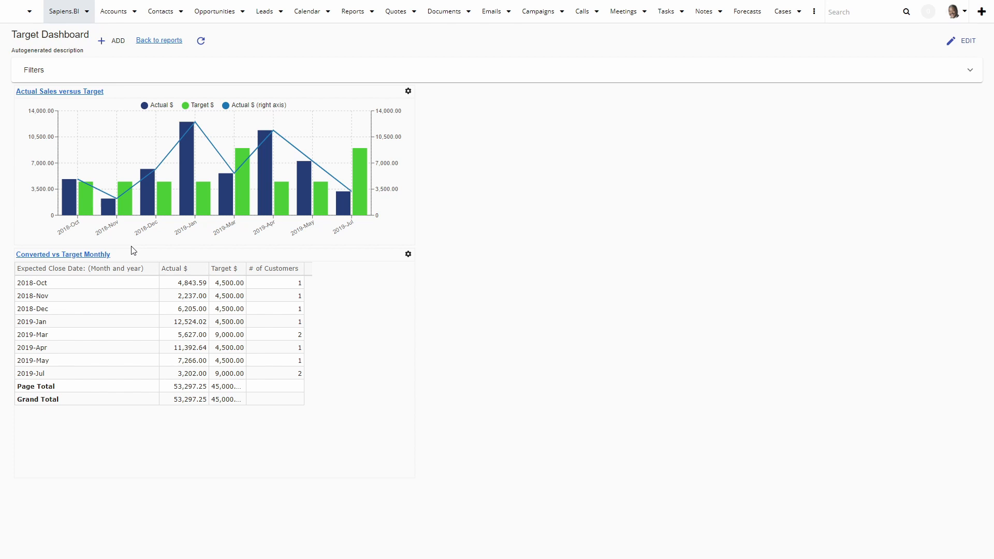
click(960, 41)
click(882, 43)
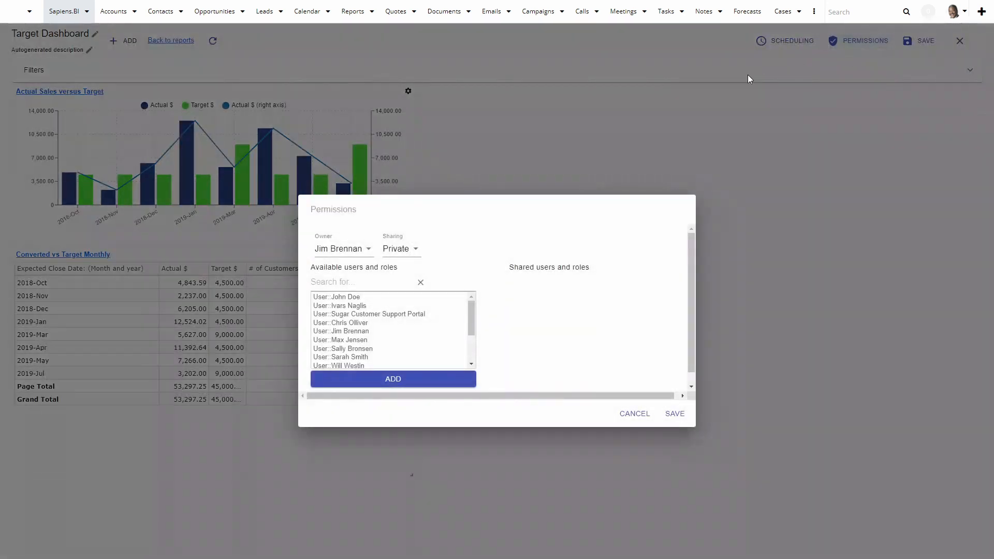
click(376, 305)
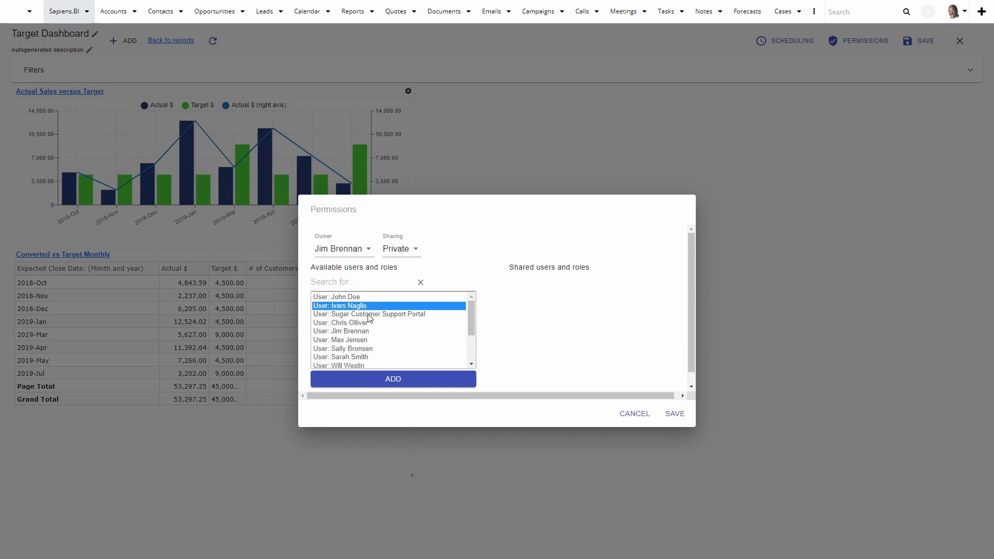
ctrl+click(368, 333)
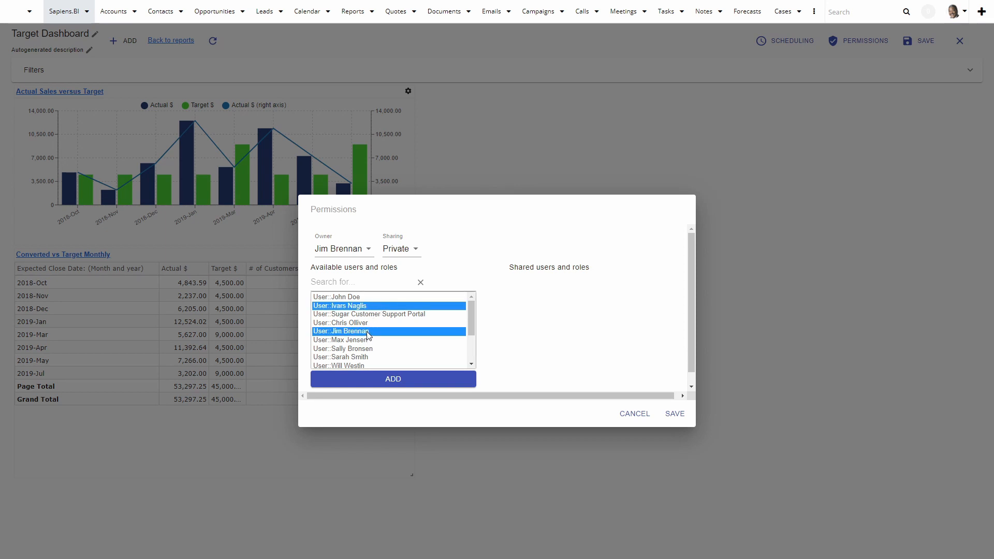
scroll(370, 339, down, 1)
scroll(369, 339, down, 1)
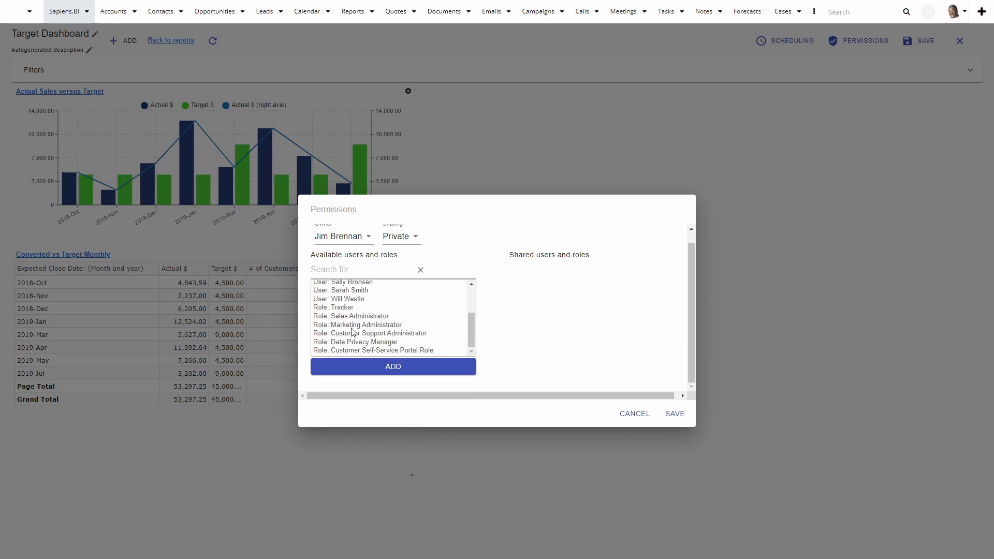
ctrl+click(354, 326)
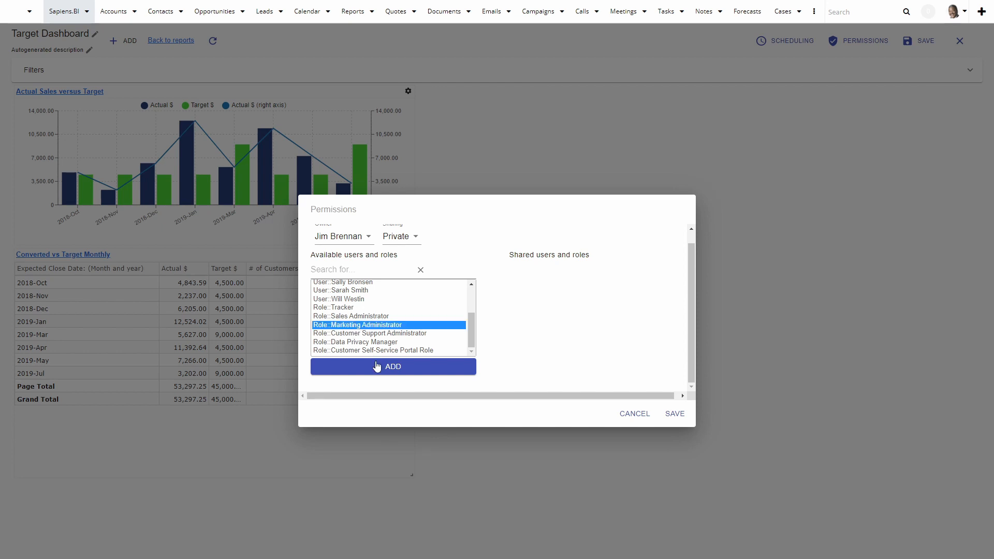
click(378, 366)
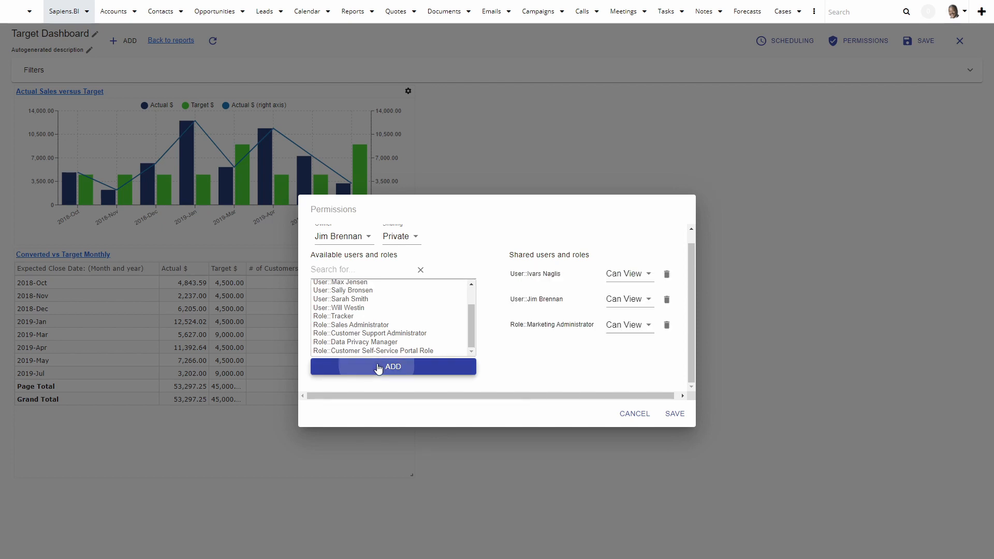
- Check the access levels offered for the first shared user, keep Can View, and save the permissions
click(628, 274)
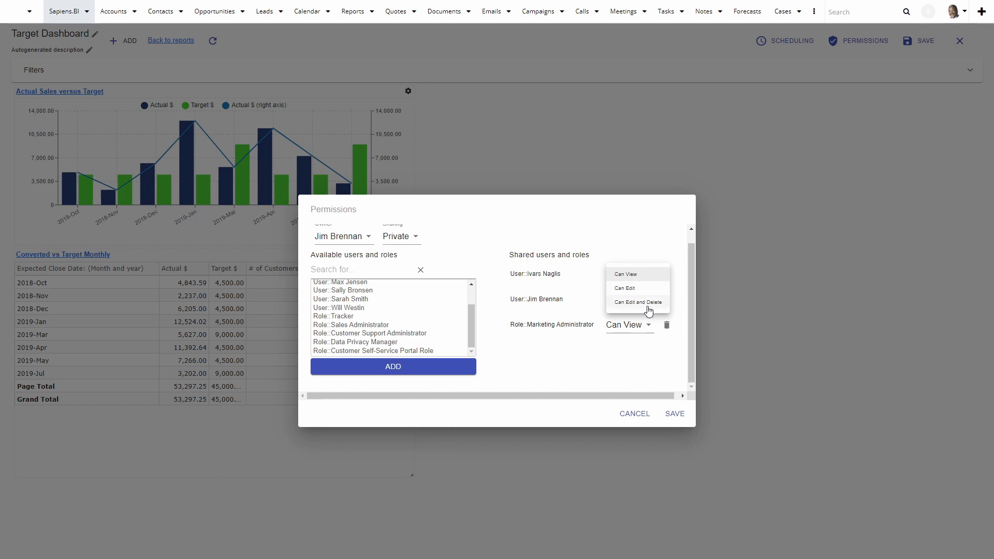
click(627, 382)
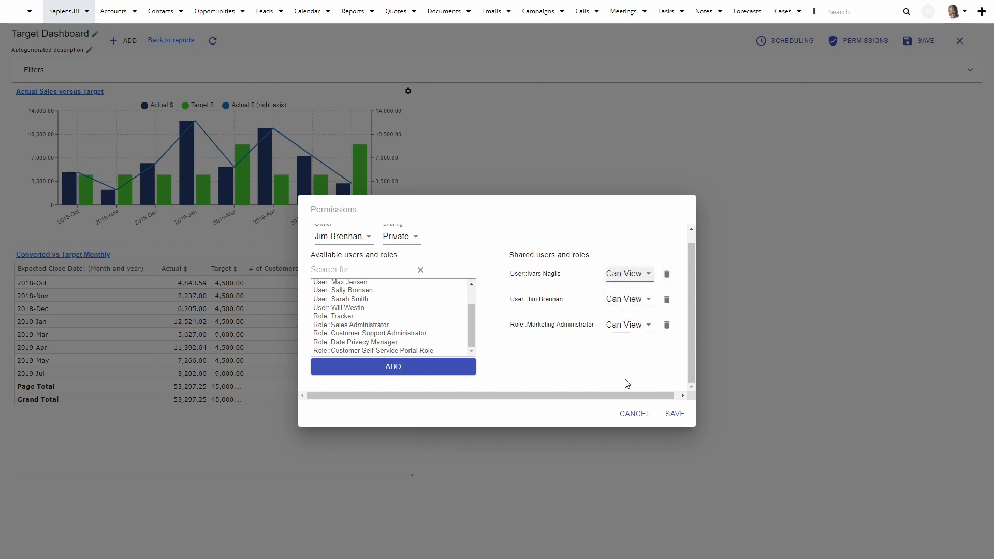
click(681, 420)
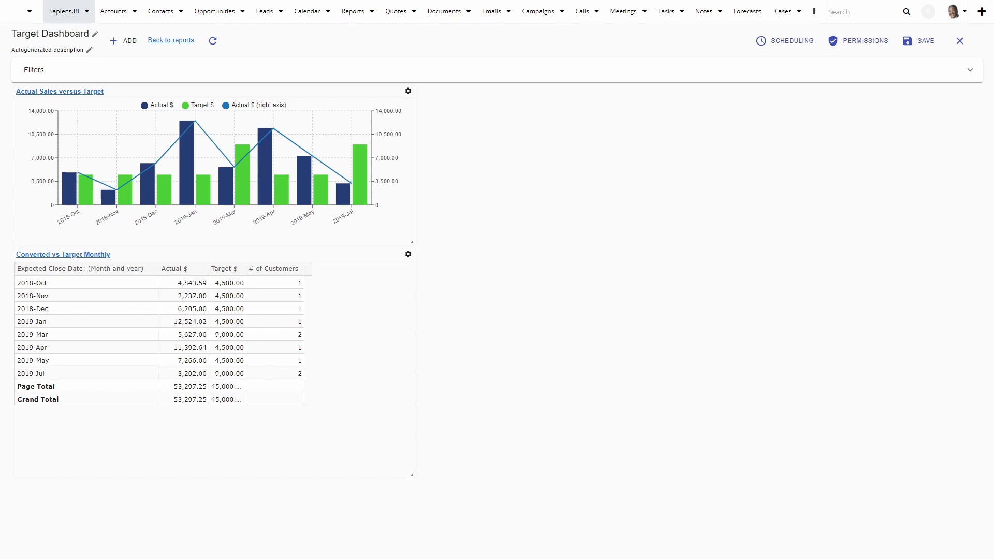
- Enable dashboard scheduling for the fifth and eighth listed users and the Marketing Administrator role, then save the schedule and the dashboard
click(781, 43)
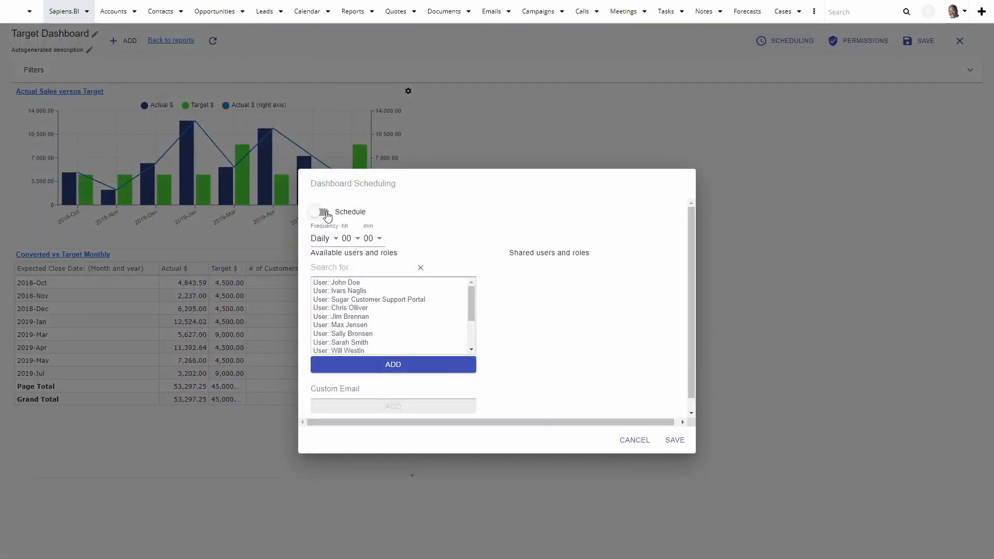
click(323, 212)
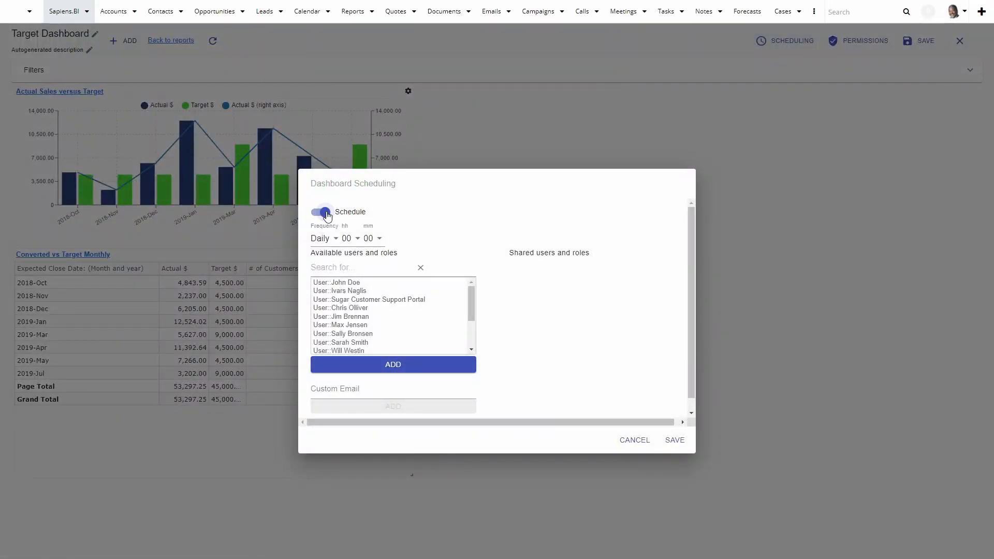
click(355, 316)
ctrl+click(361, 342)
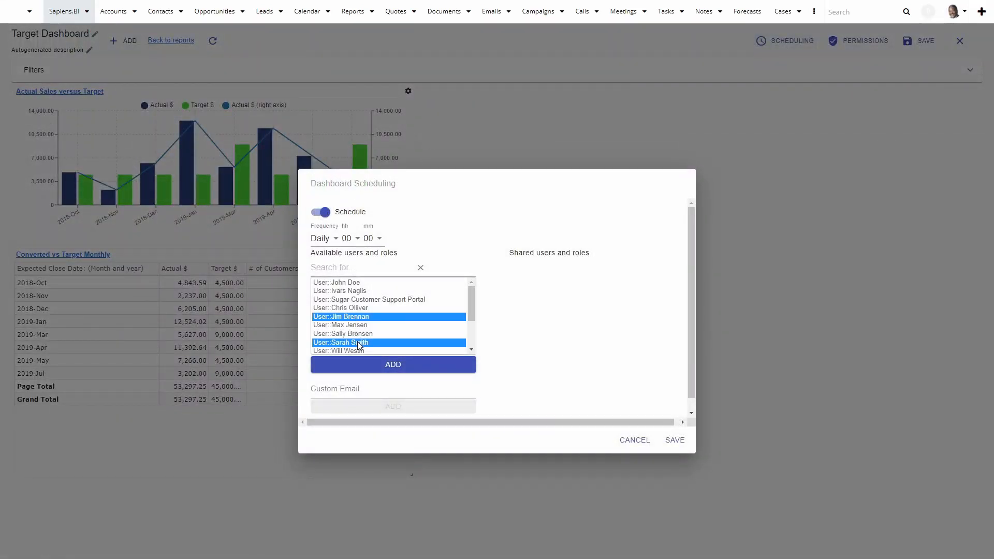
scroll(357, 341, down, 2)
ctrl+click(355, 322)
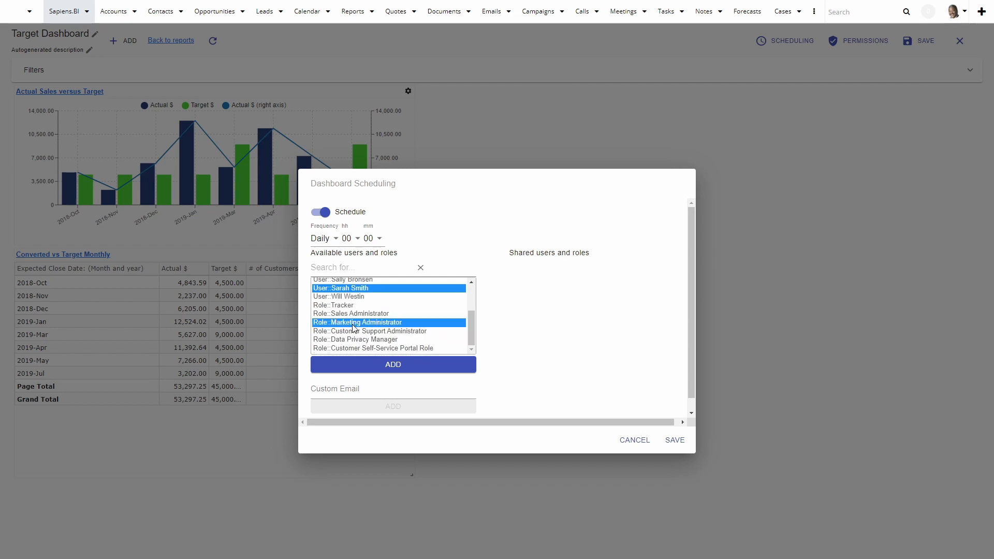
click(383, 365)
click(681, 443)
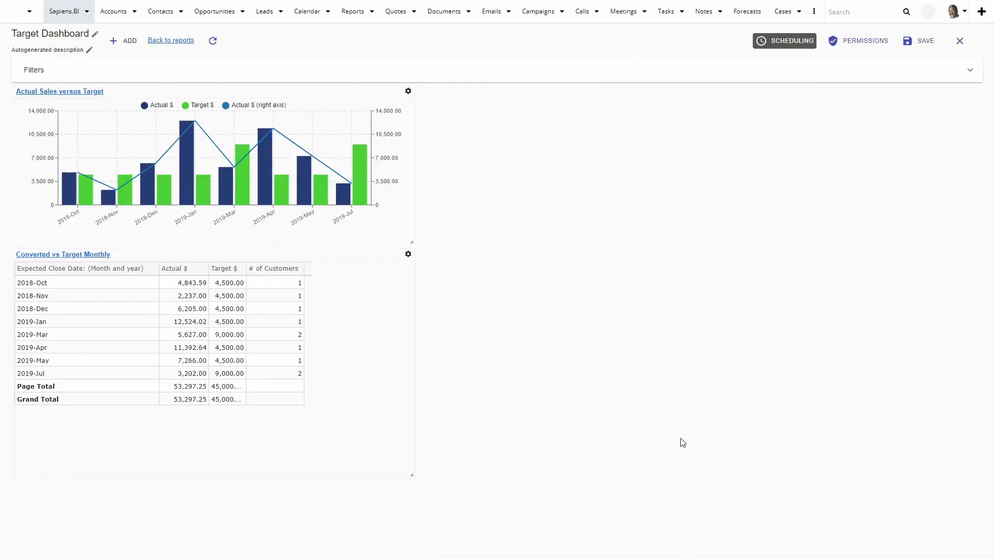
click(925, 41)
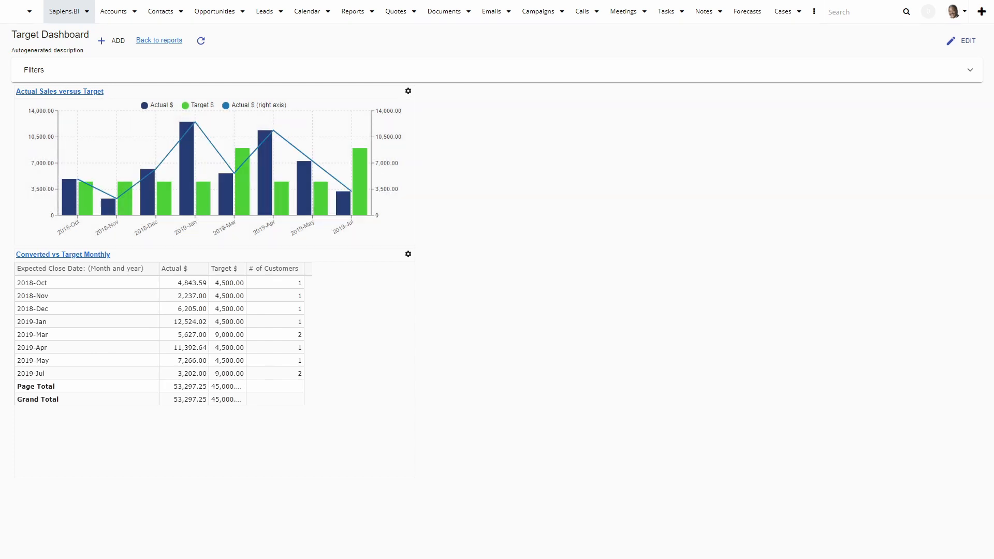